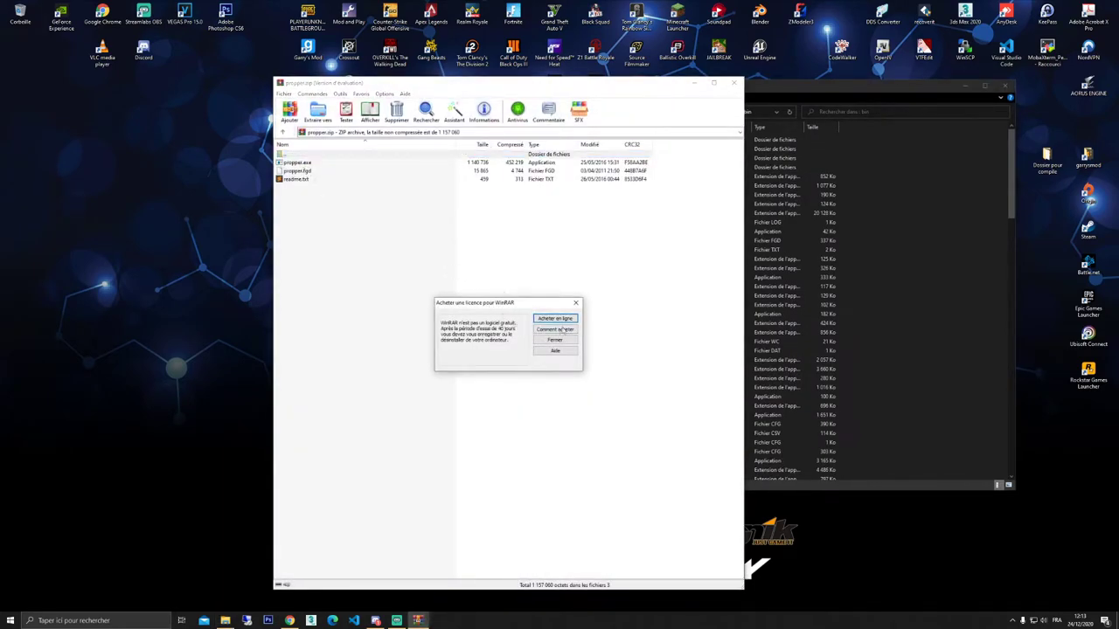
Copy propper.exe and propper.fgd from the propper.zip archive into the GarrysMod bin folder, replacing the existing files.
click(576, 302)
drag(441, 90, 227, 104)
click(91, 178)
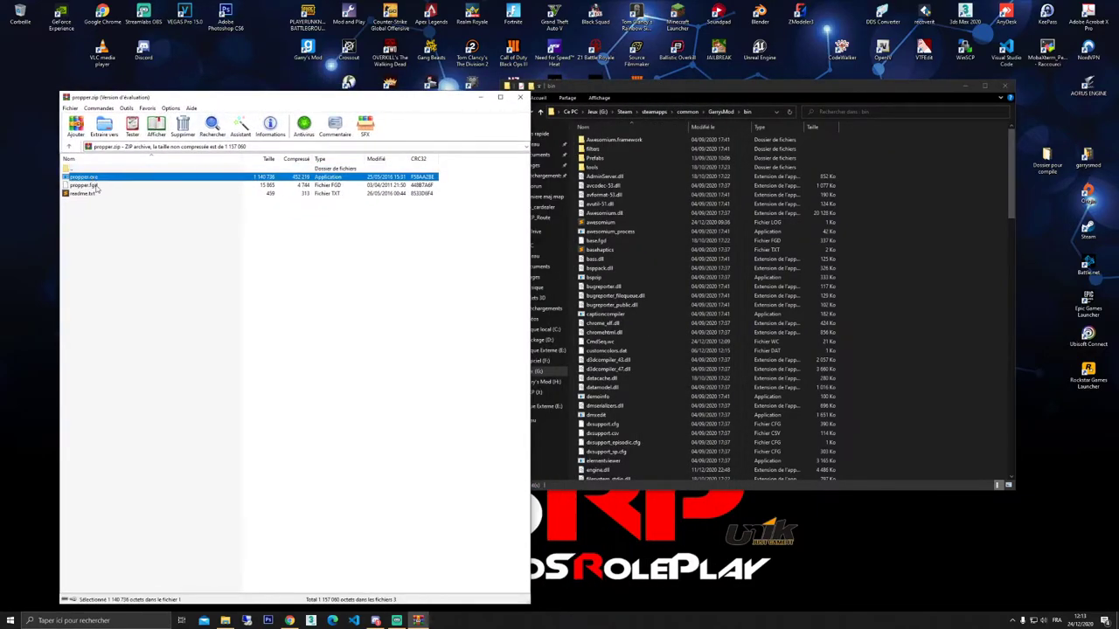
shift+click(95, 186)
drag(85, 183, 889, 243)
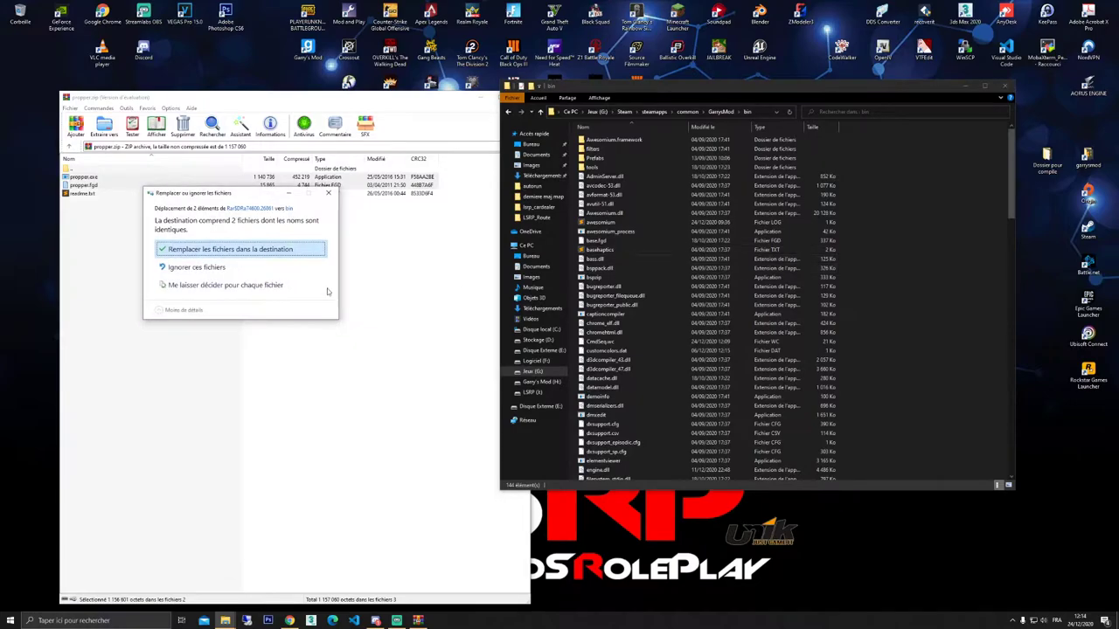
click(236, 252)
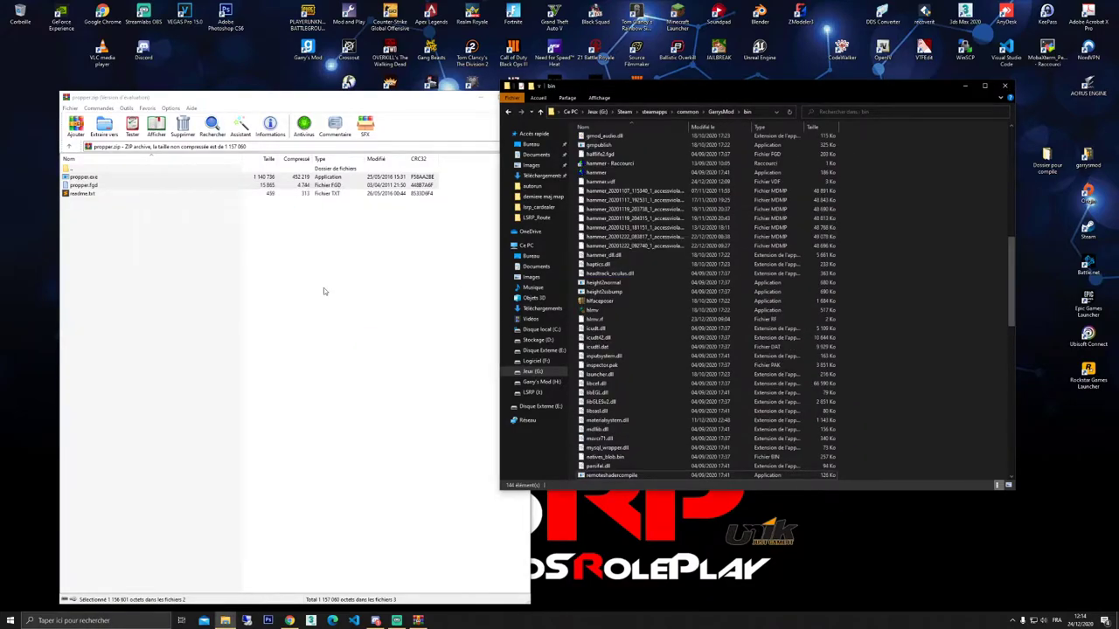
Close the propper.zip archive and the GarrysMod bin folder window.
click(419, 98)
click(520, 97)
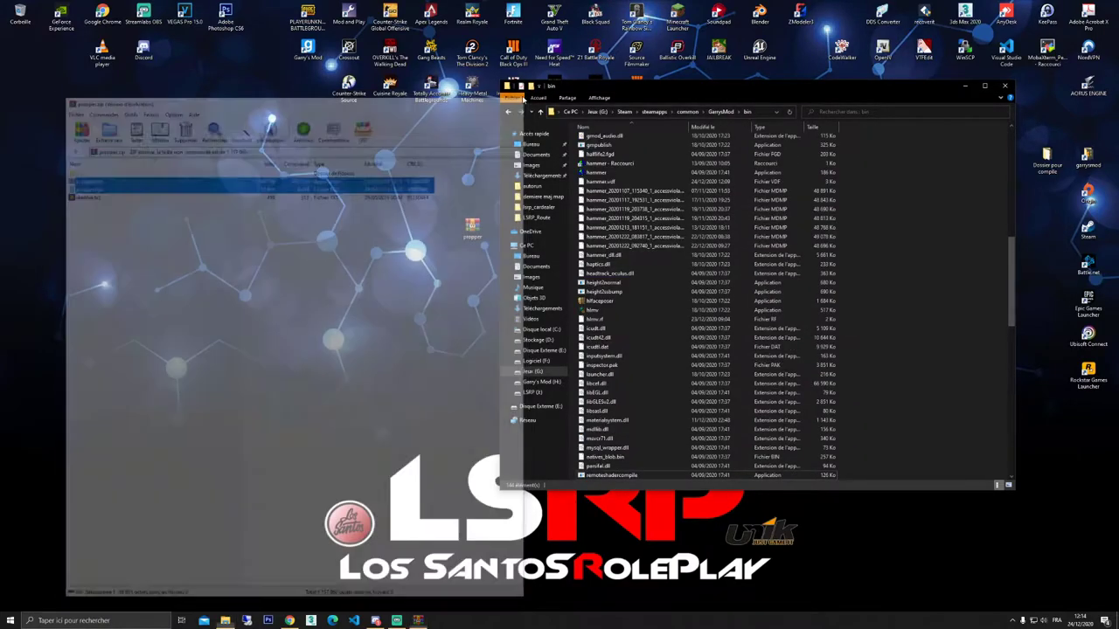
drag(629, 87, 545, 114)
click(920, 112)
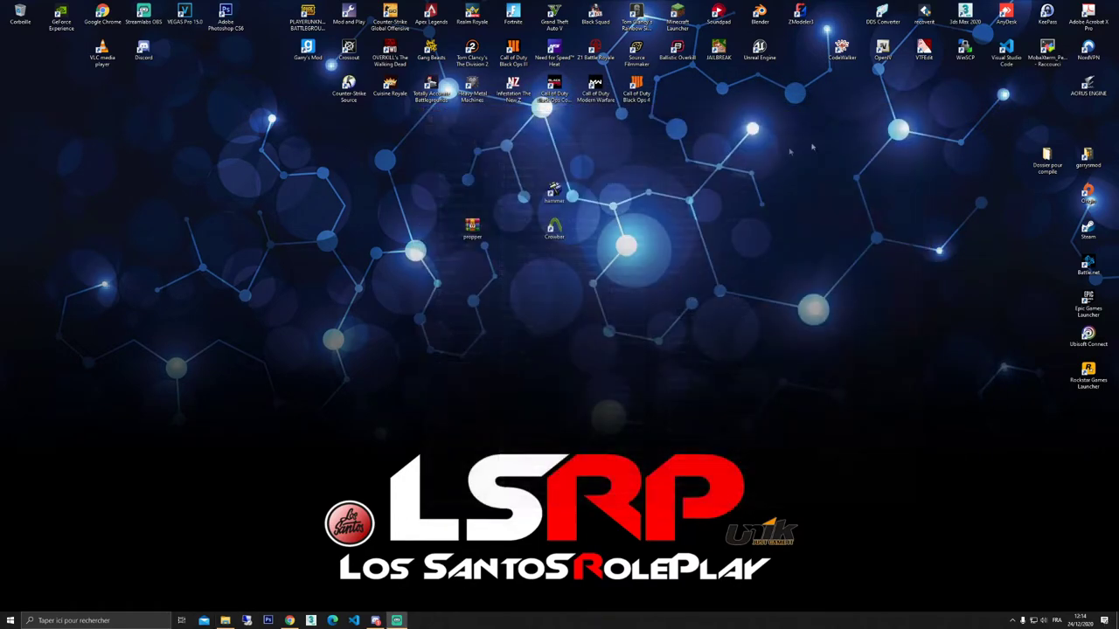
Move the propper archive aside on the desktop and put the hammer shortcut in its former place.
drag(472, 227, 275, 201)
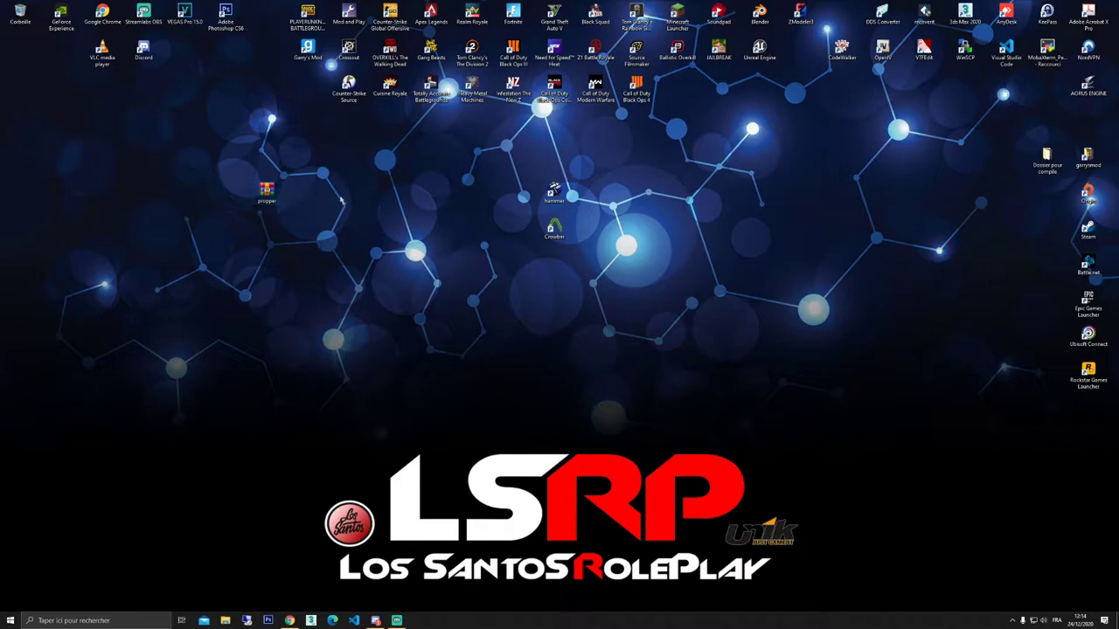
click(517, 210)
drag(553, 194, 472, 225)
Launch Hammer, create a new map and activate the Block tool.
double_click(472, 228)
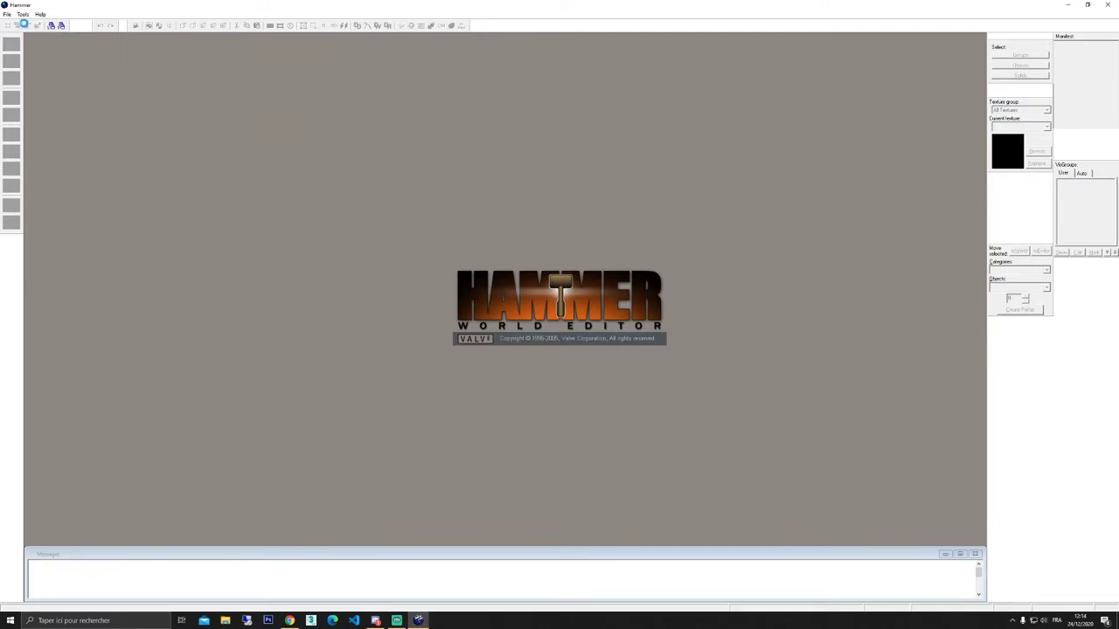
click(7, 14)
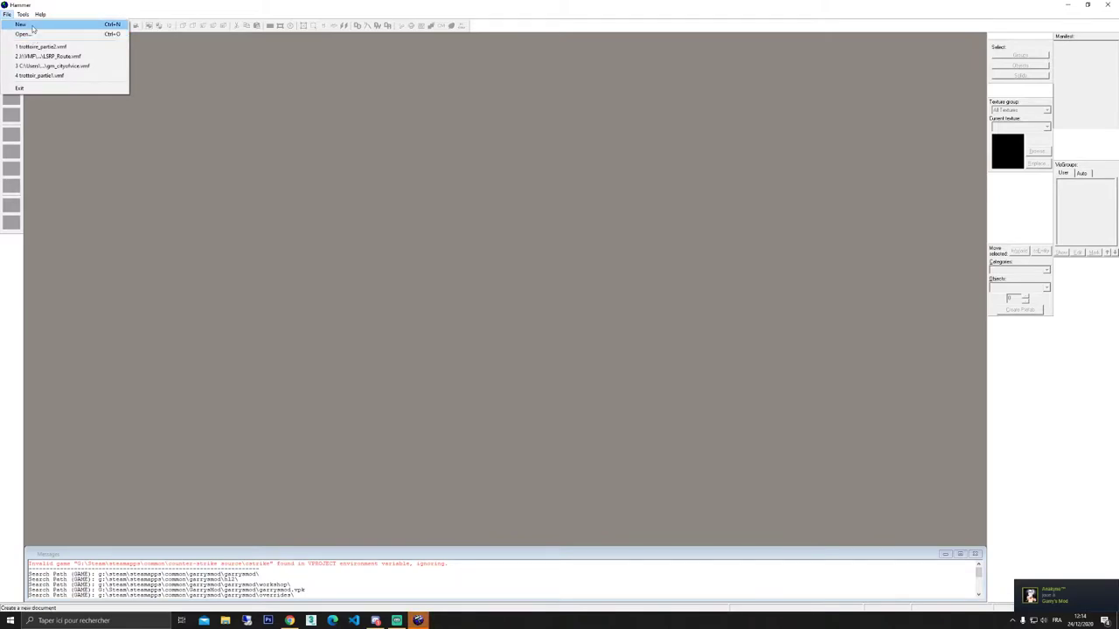
click(21, 24)
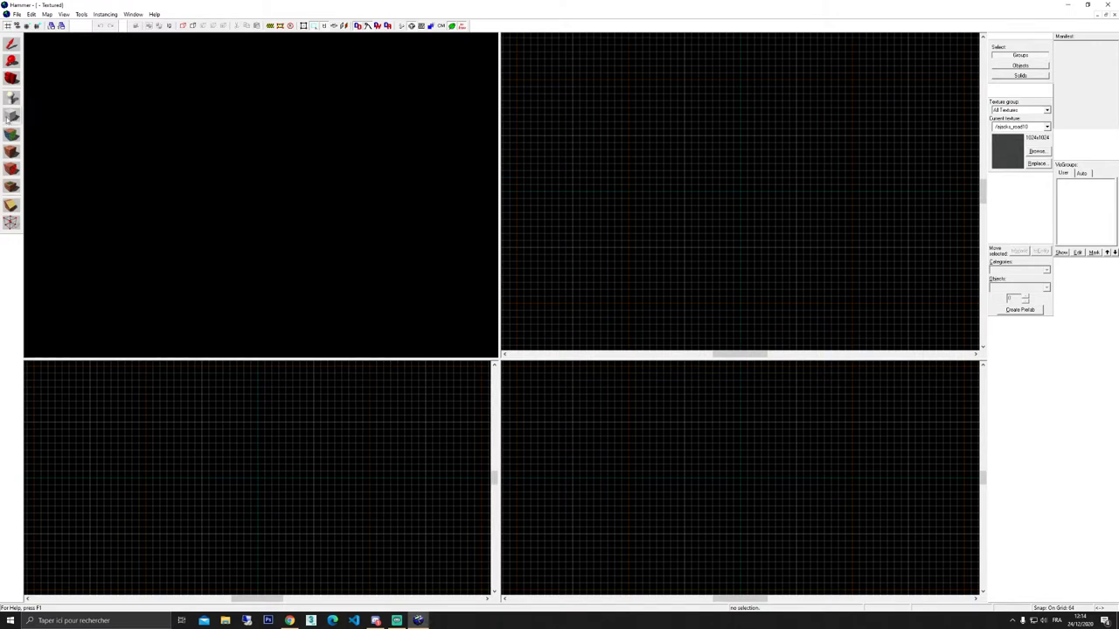
click(13, 116)
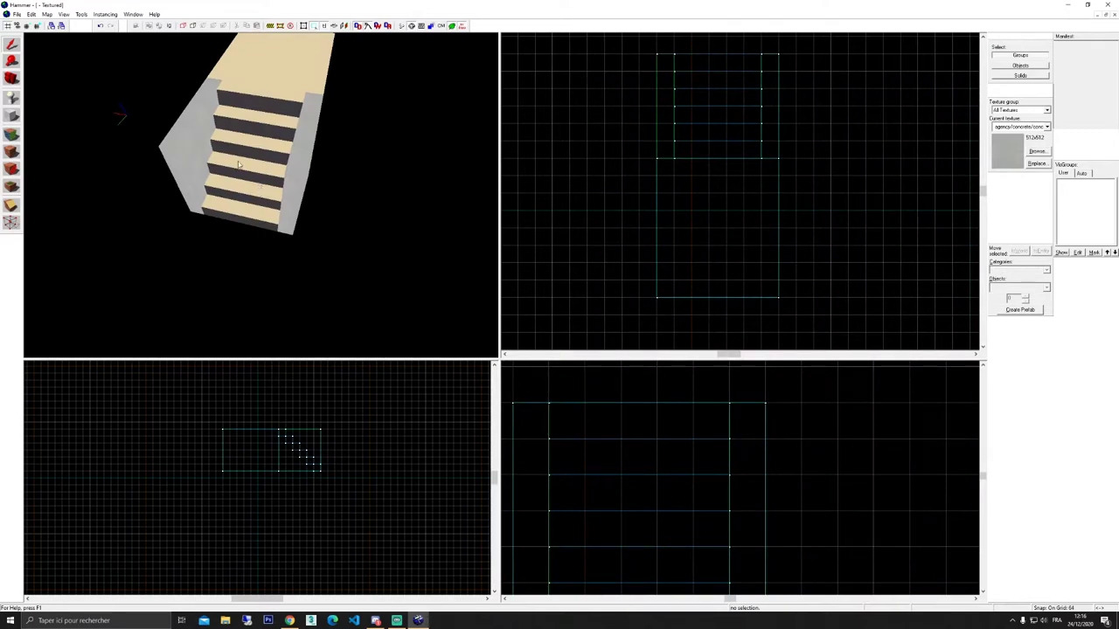
mouse_move(258, 186)
mouse_down()
mouse_move(262, 199)
mouse_move(332, 200)
mouse_move(260, 196)
mouse_up()
scroll(263, 198, up, 3)
scroll(257, 189, down, 3)
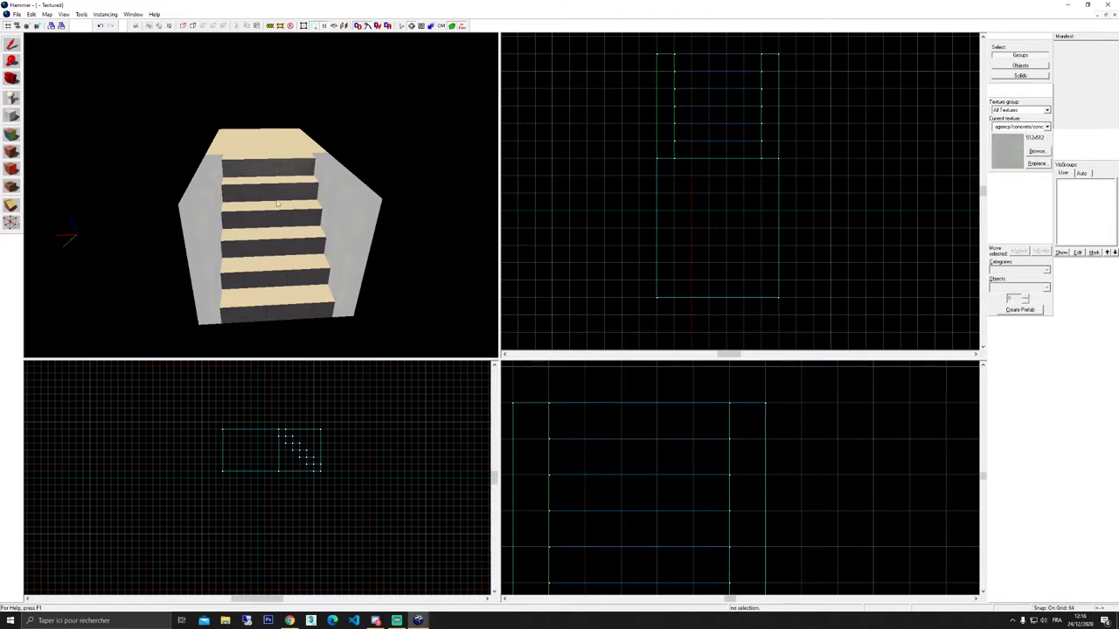
drag(417, 197, 261, 199)
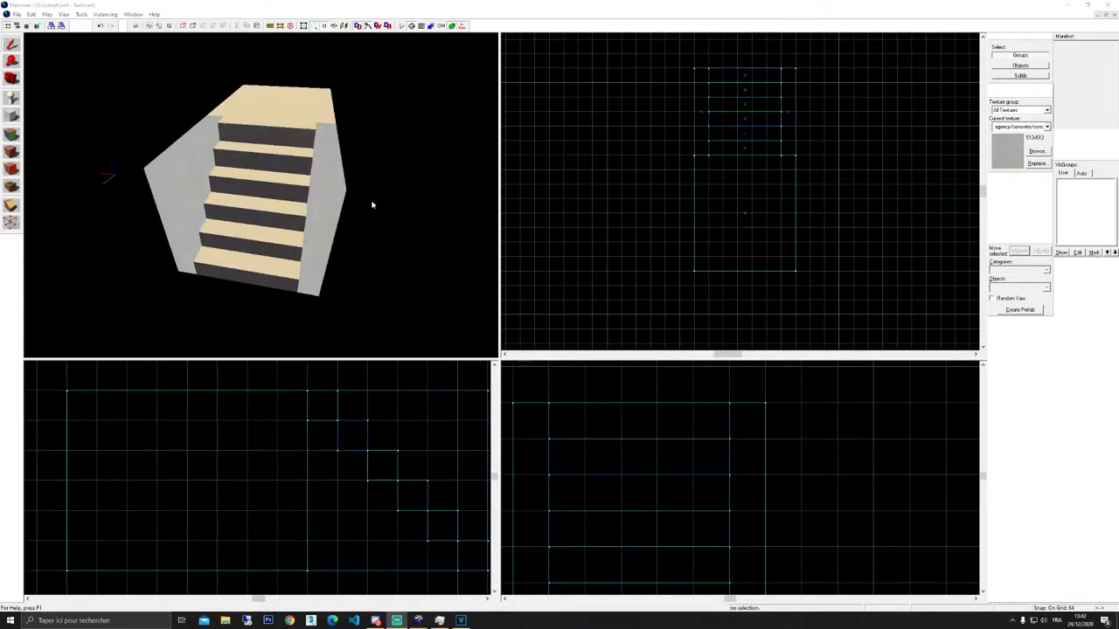
Add propper.fgd from the GarrysMod bin folder to the game data files of the Garry's Mod configuration.
click(81, 14)
click(140, 207)
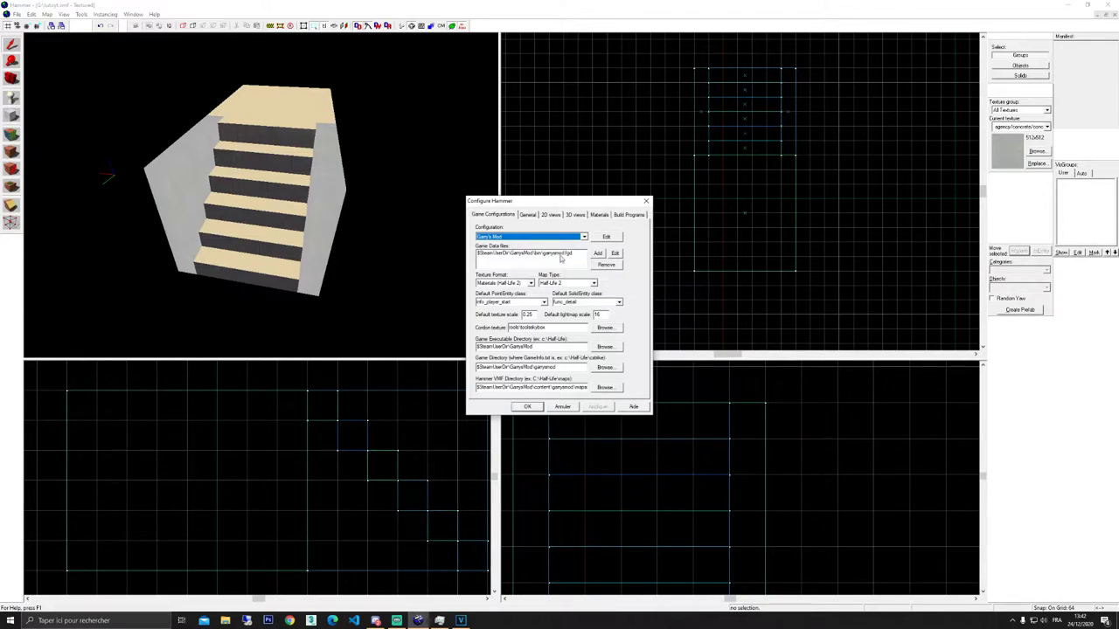
click(597, 253)
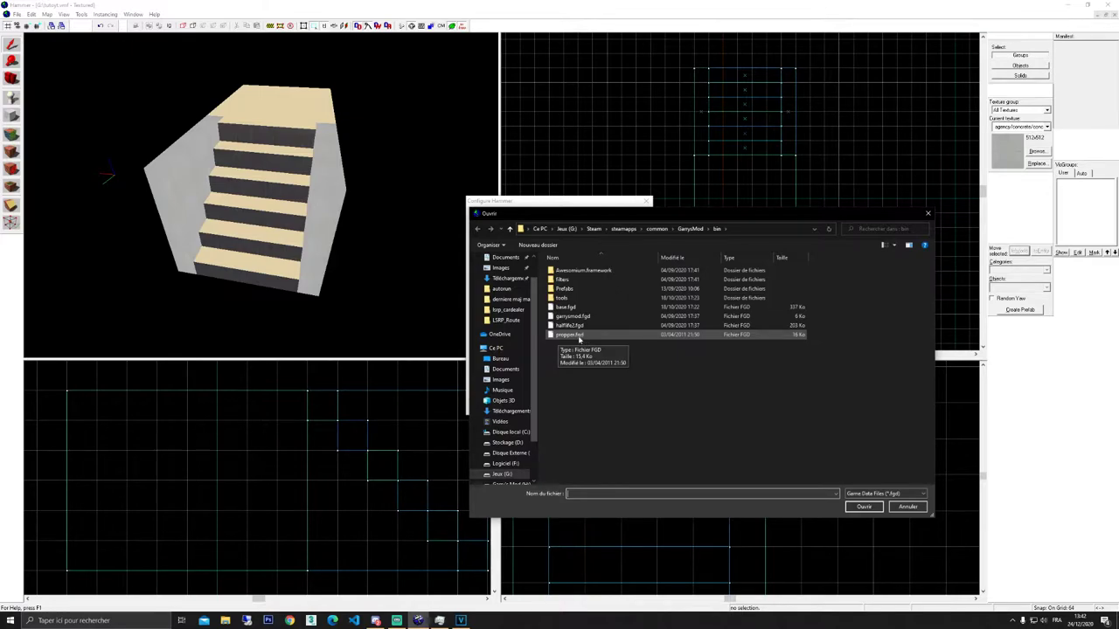
double_click(577, 336)
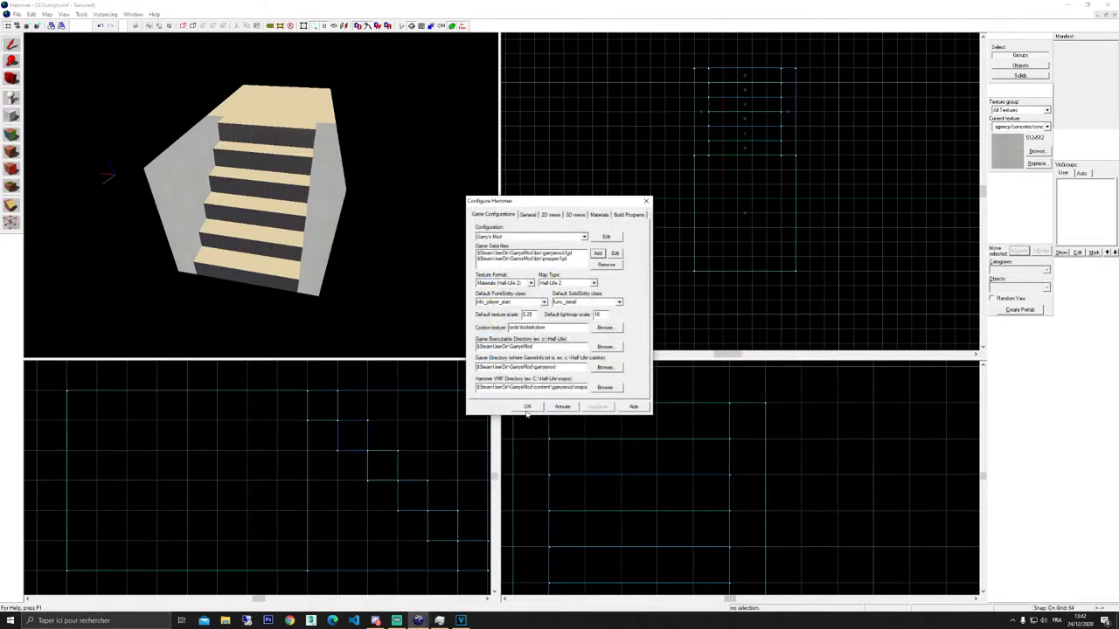
click(528, 407)
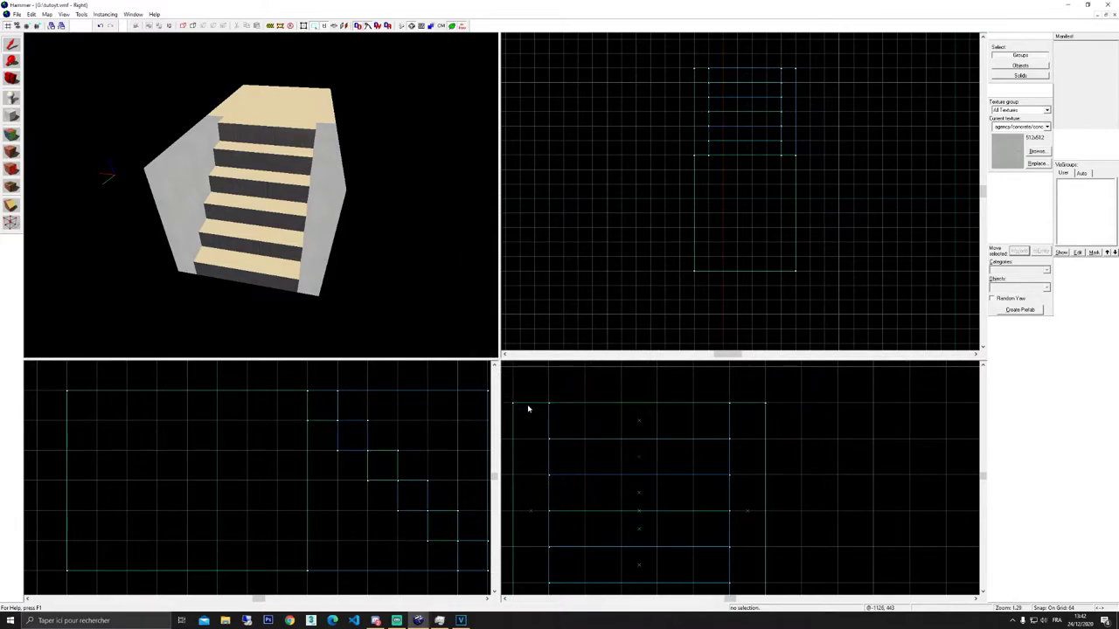
Select all the brushes of the staircase and tie them to an entity.
scroll(301, 155, down, 5)
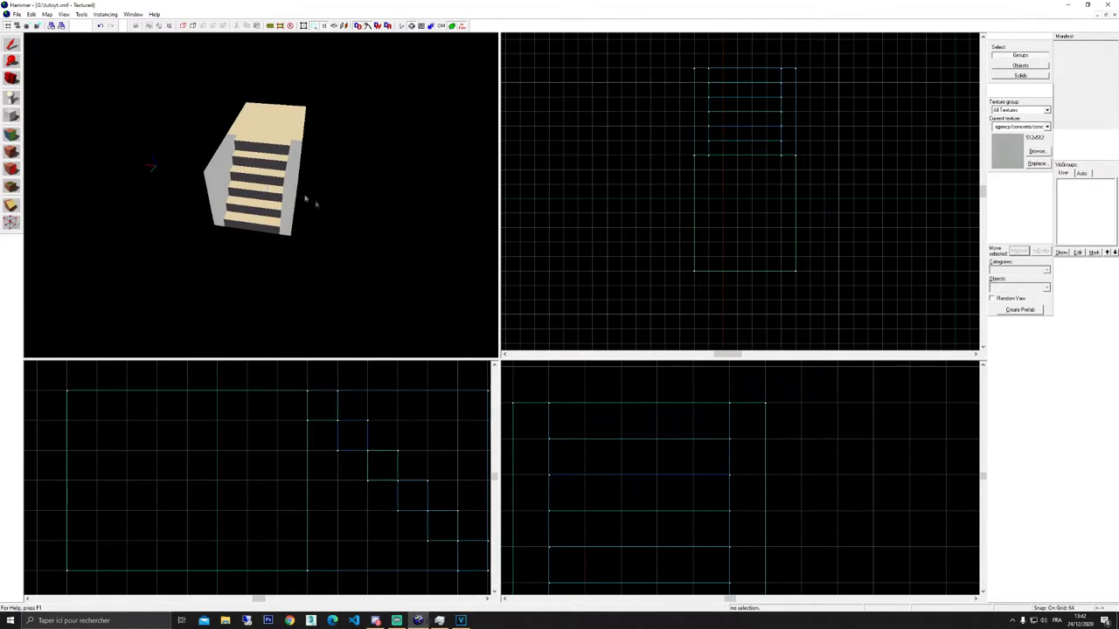
drag(647, 50, 852, 301)
key(Return)
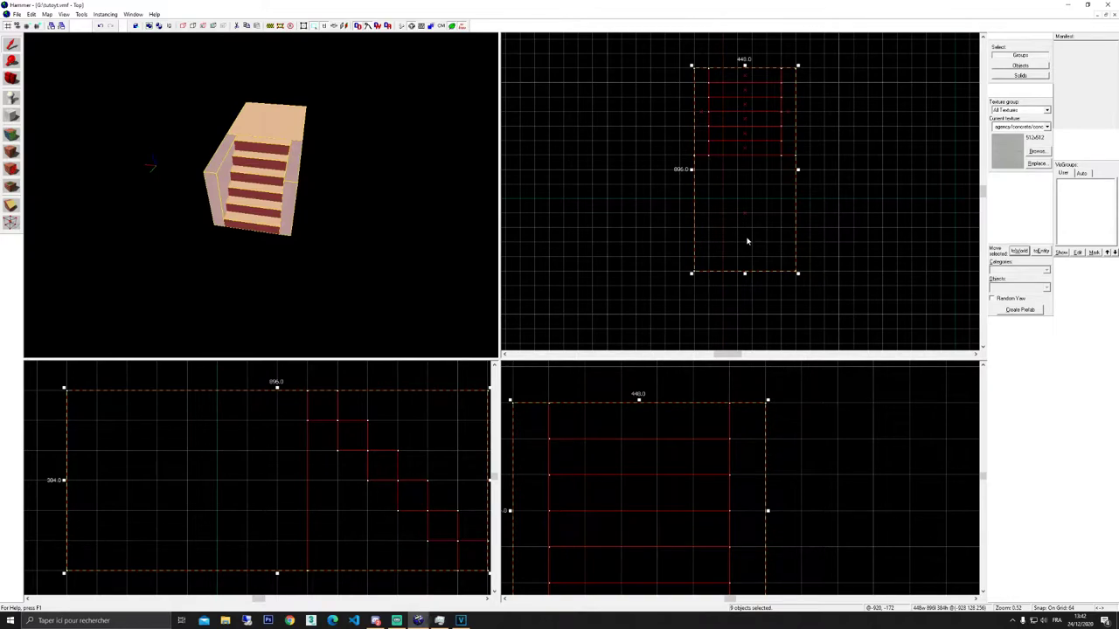
key(ctrl+t)
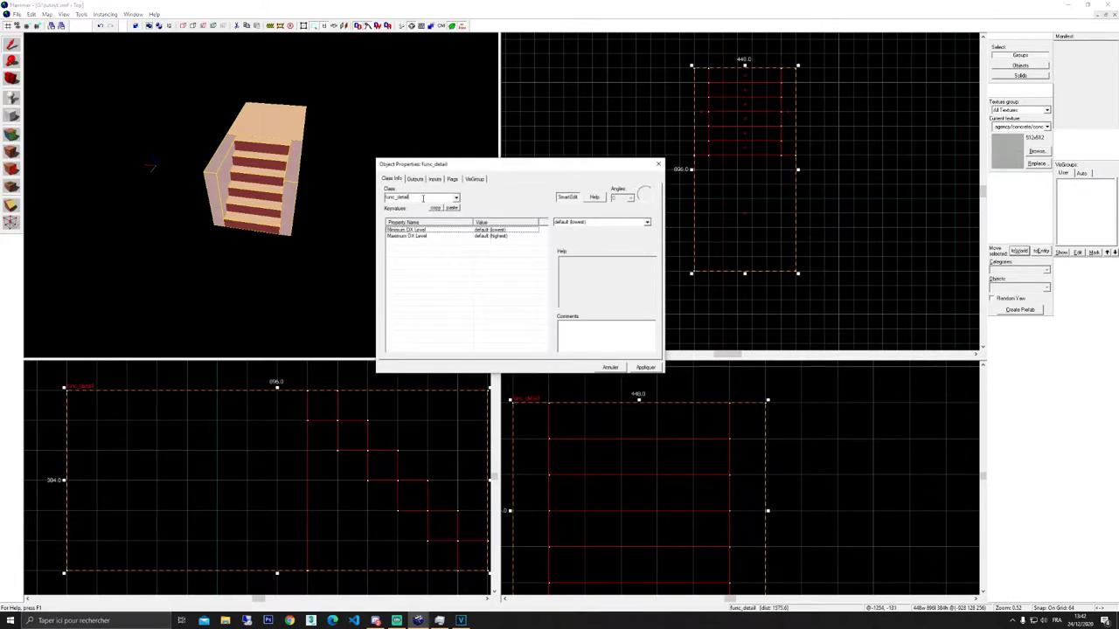
Change the staircase entity's class to propper_model and apply it.
key(BackSpace)
key(BackSpace)
key(BackSpace)
key(BackSpace)
key(BackSpace)
key(BackSpace)
key(BackSpace)
key(BackSpace)
key(BackSpace)
key(BackSpace)
key(BackSpace)
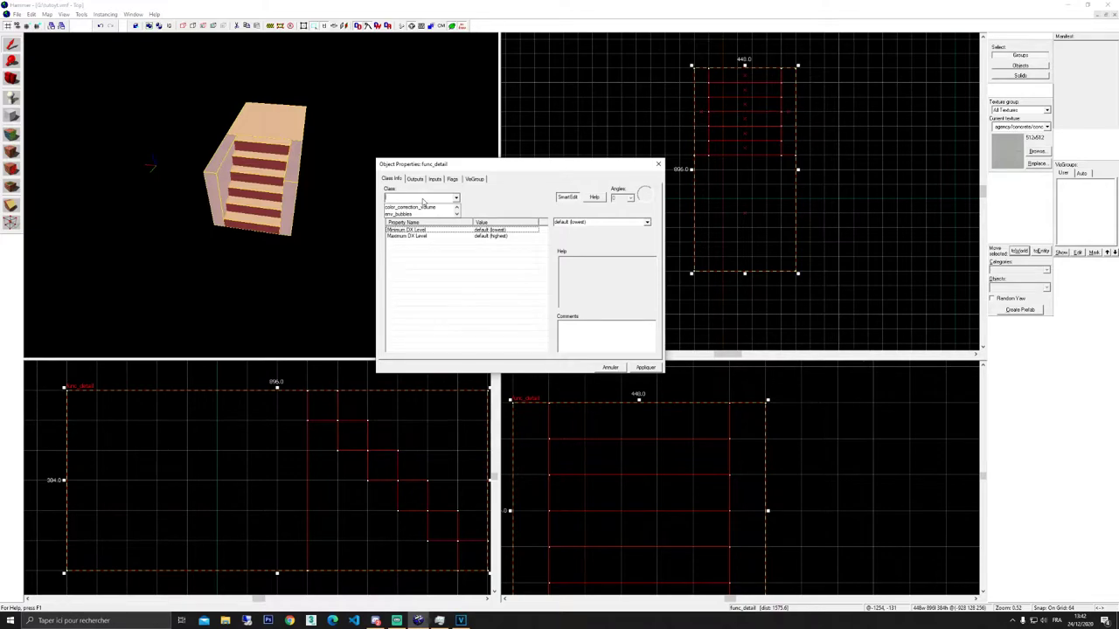
text(propper)
key(Down)
key(Down)
key(Return)
click(645, 367)
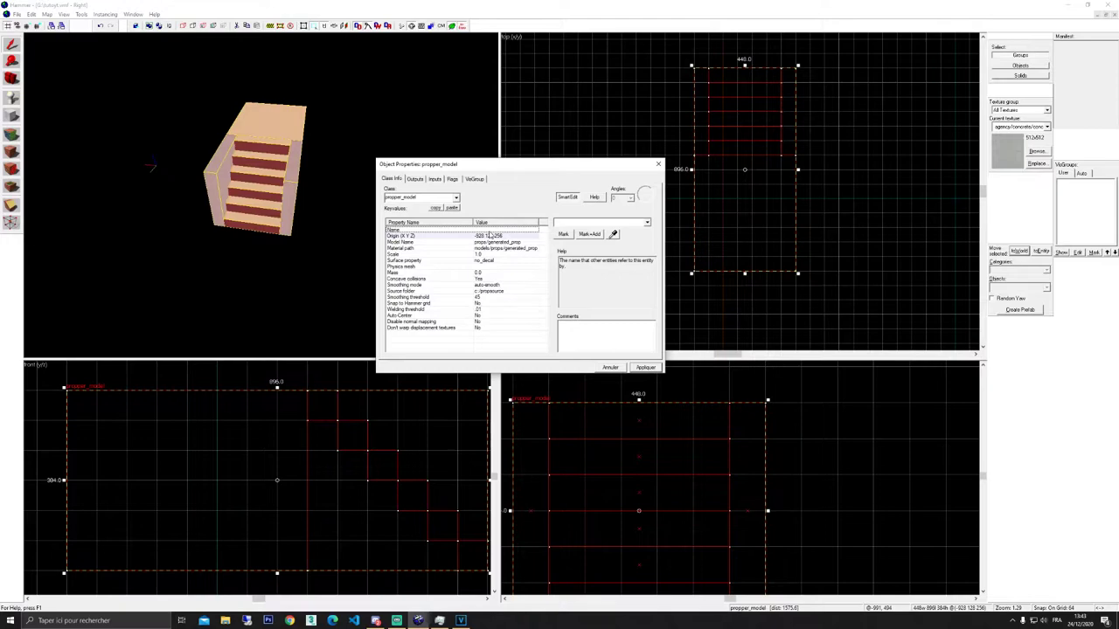
Set the propper_model entity's Name to escalier2.
click(580, 223)
text(escalier1)
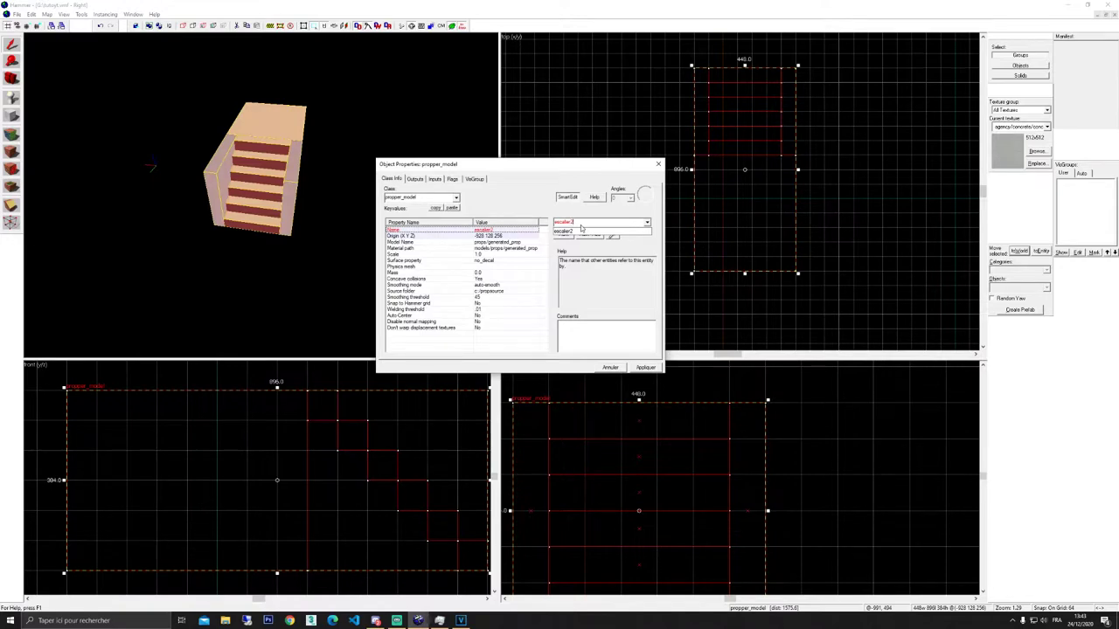
key(Return)
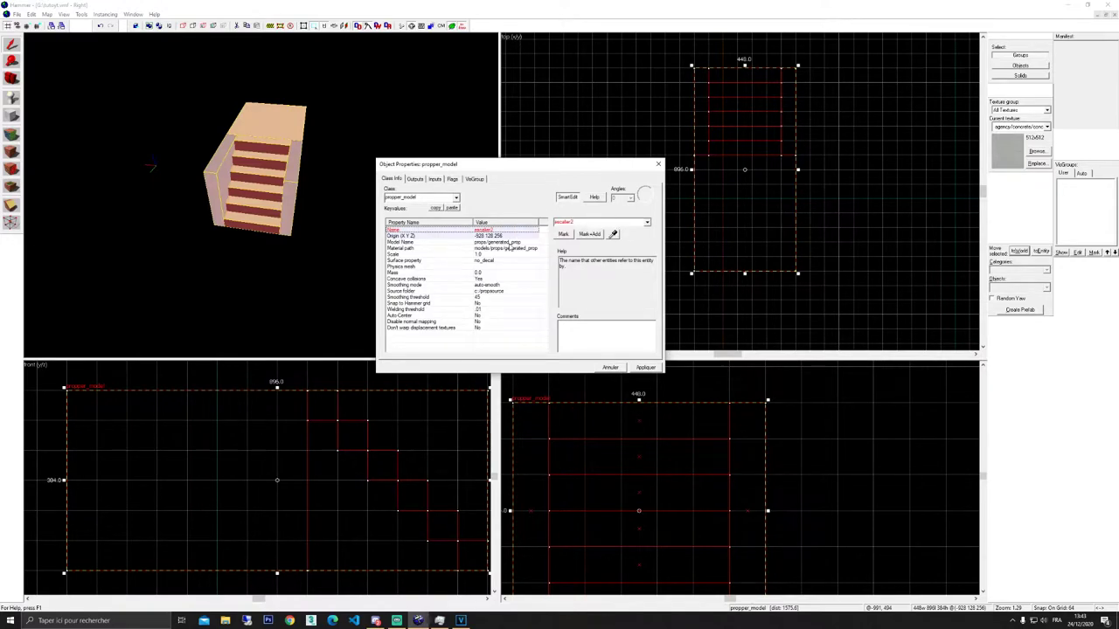
Set the entity's Model Name to props/unkzozo/escalier2.
click(508, 243)
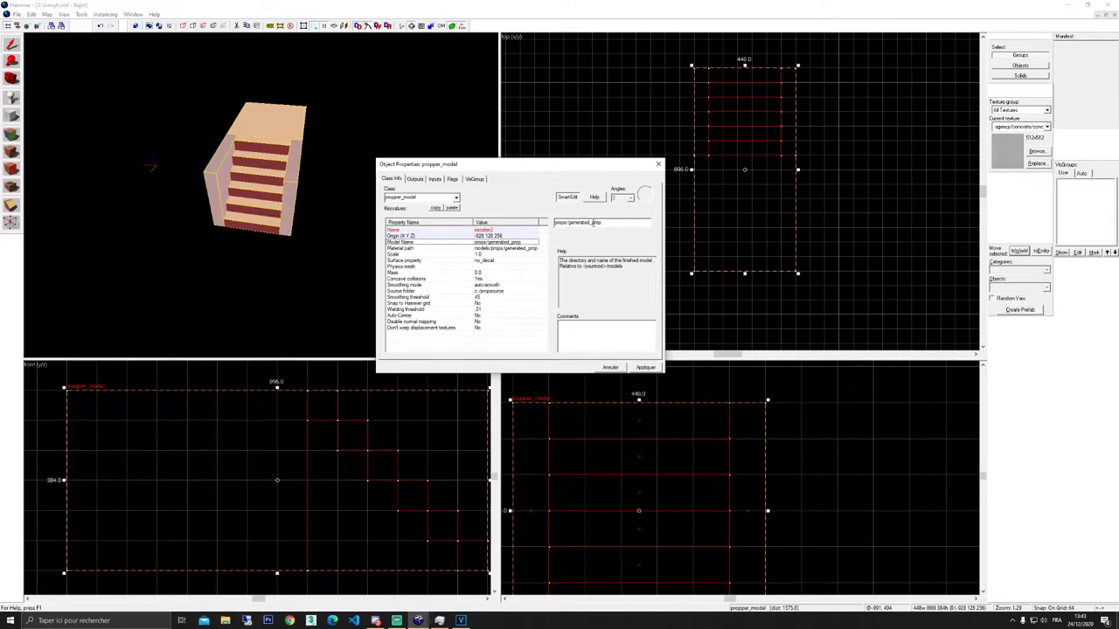
drag(603, 223, 569, 223)
text(unkzozo/escalier2)
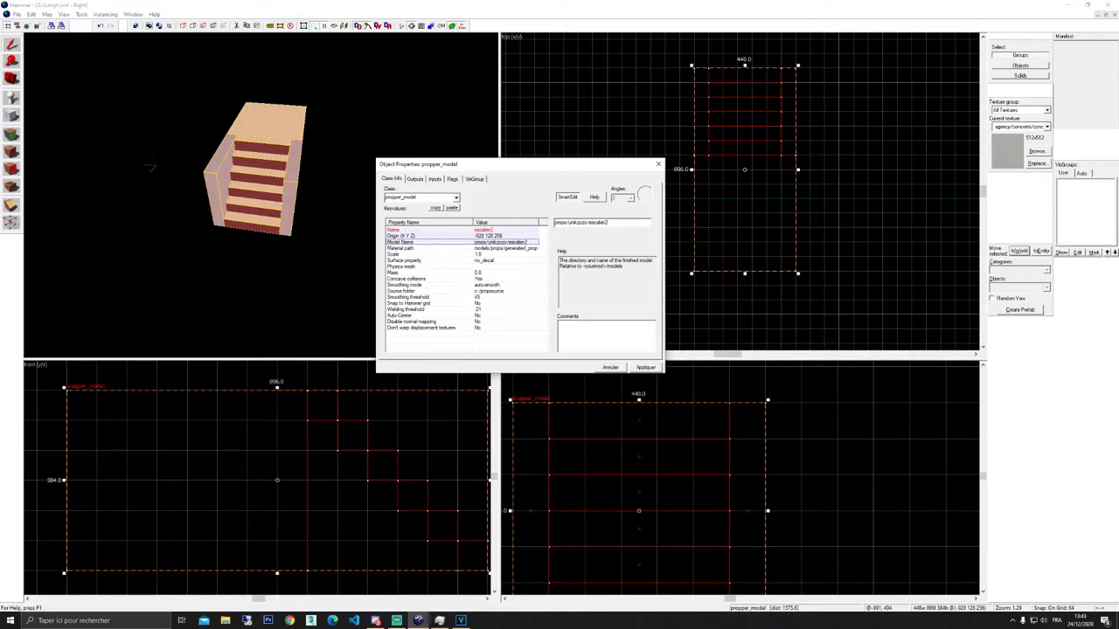
Set the Material path to models/props/unkzozo/escalier2, matching the folder used in the Model Name.
click(525, 250)
click(506, 242)
mouse_move(608, 224)
mouse_down()
mouse_move(569, 225)
mouse_move(590, 223)
mouse_up()
click(502, 250)
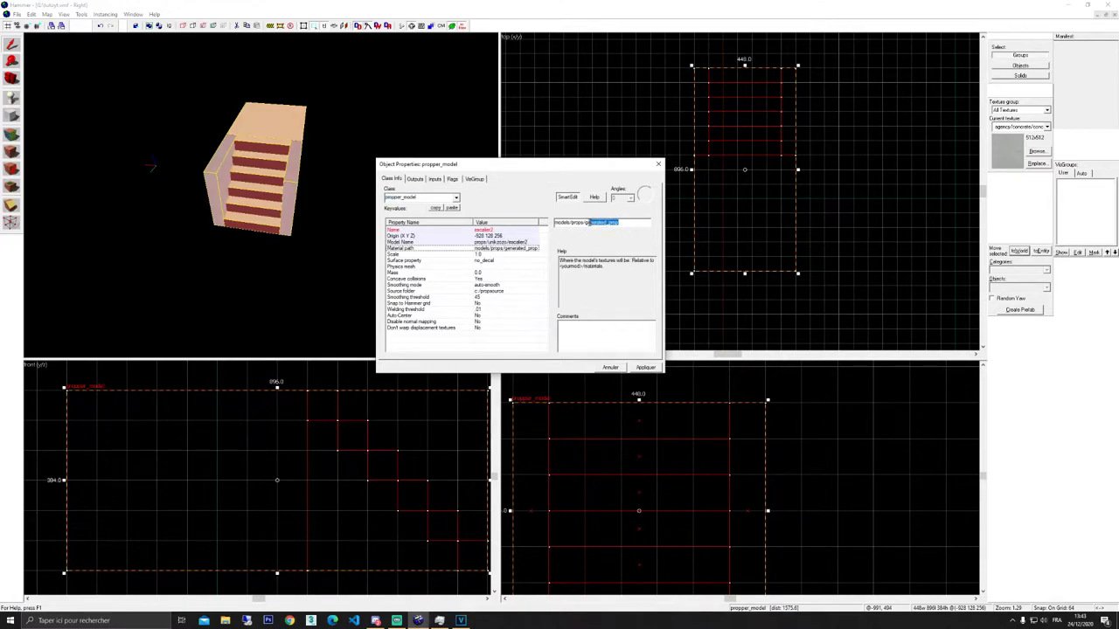
text(unkzozo/escaler2)
click(486, 243)
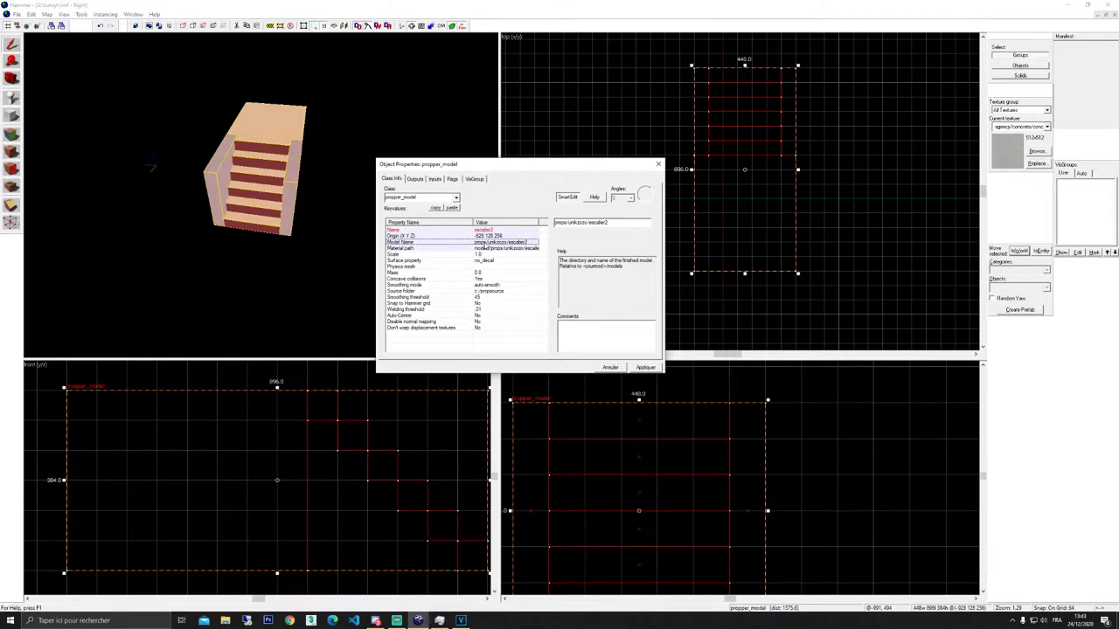
click(488, 249)
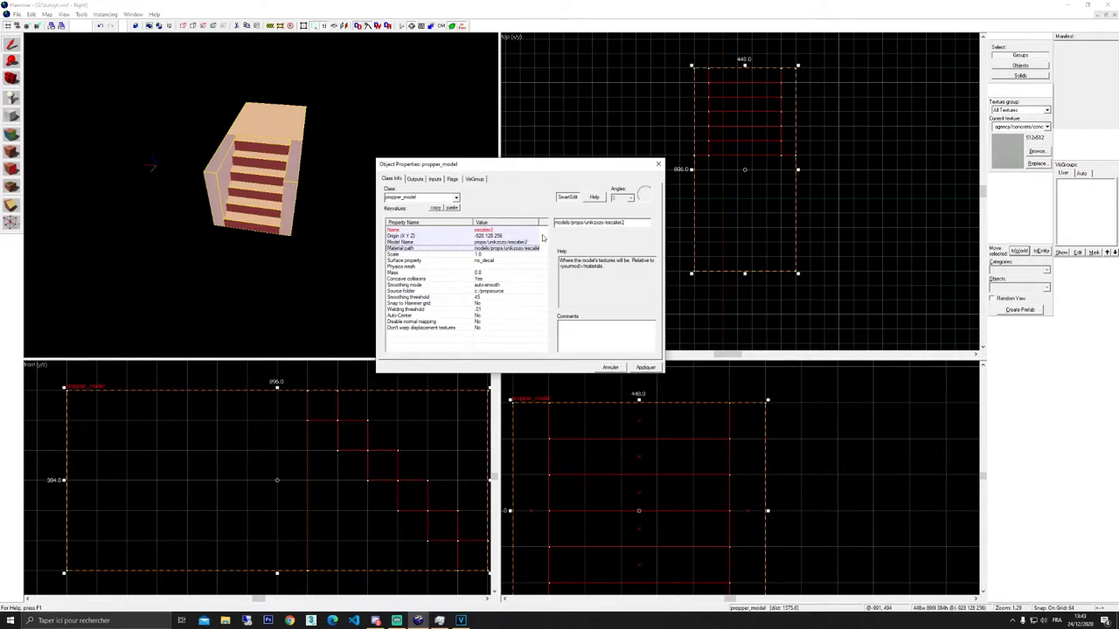
Set the staircase entity's Surface property to concrete.
click(490, 255)
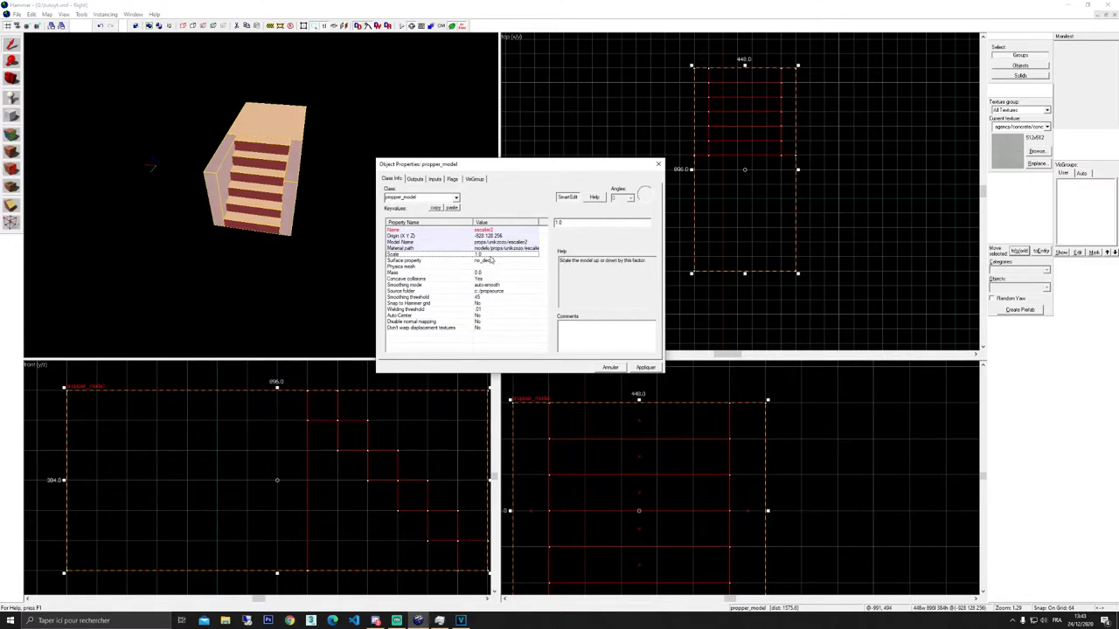
click(491, 261)
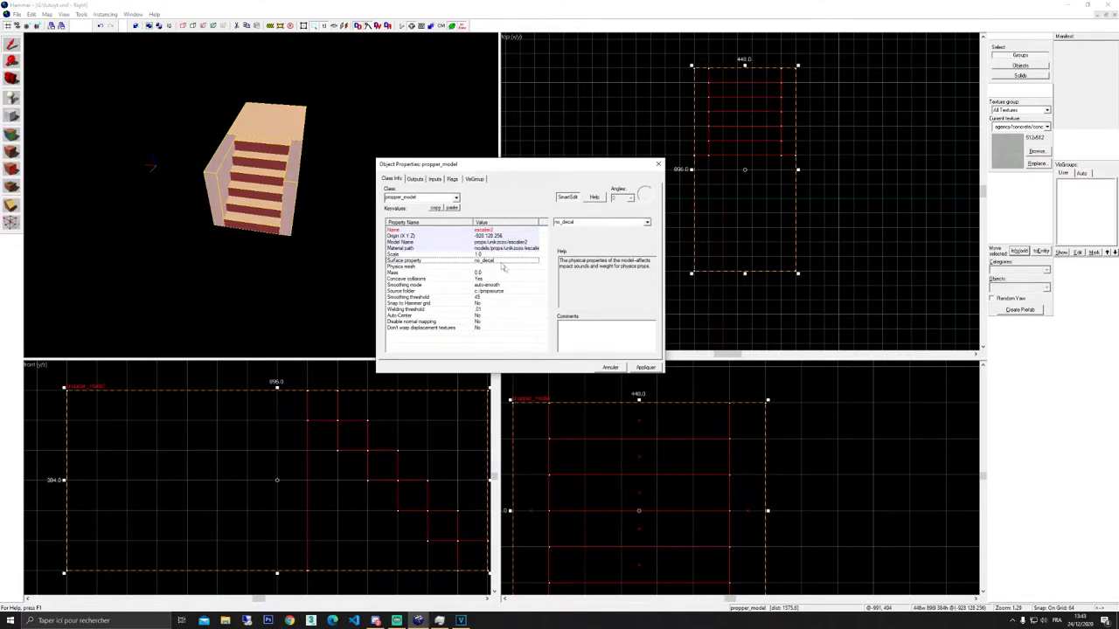
click(647, 224)
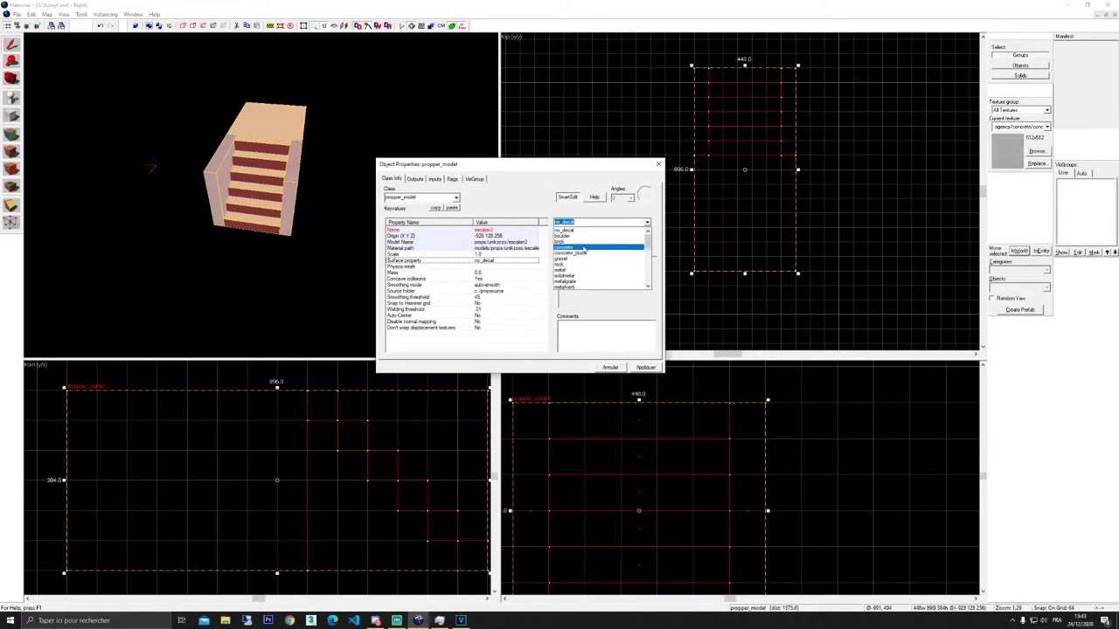
click(584, 249)
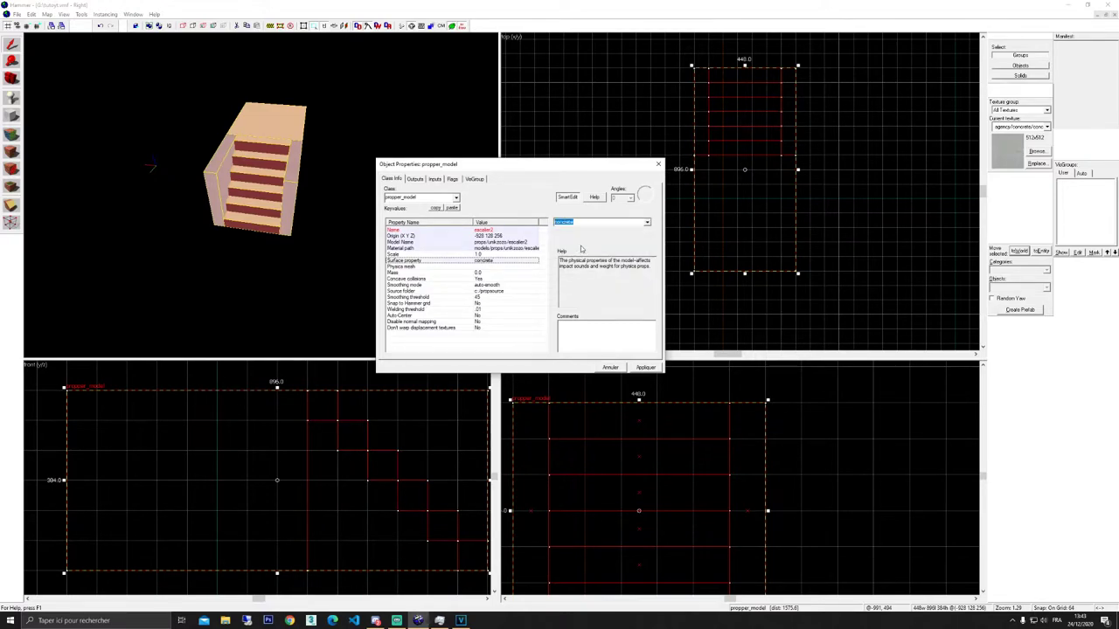
click(647, 223)
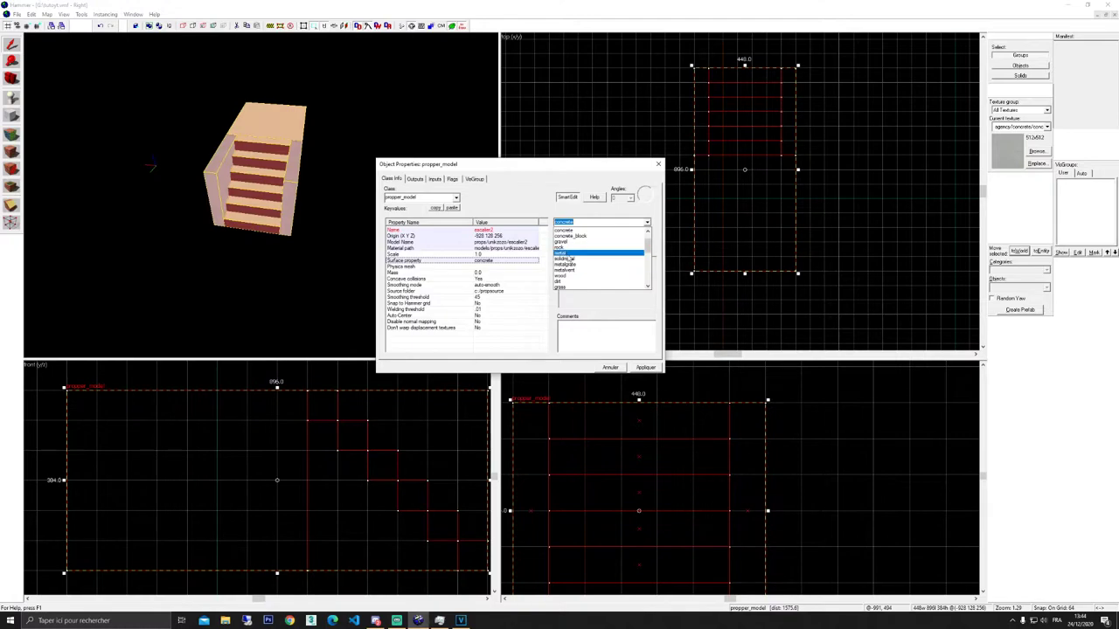
scroll(579, 278, down, 2)
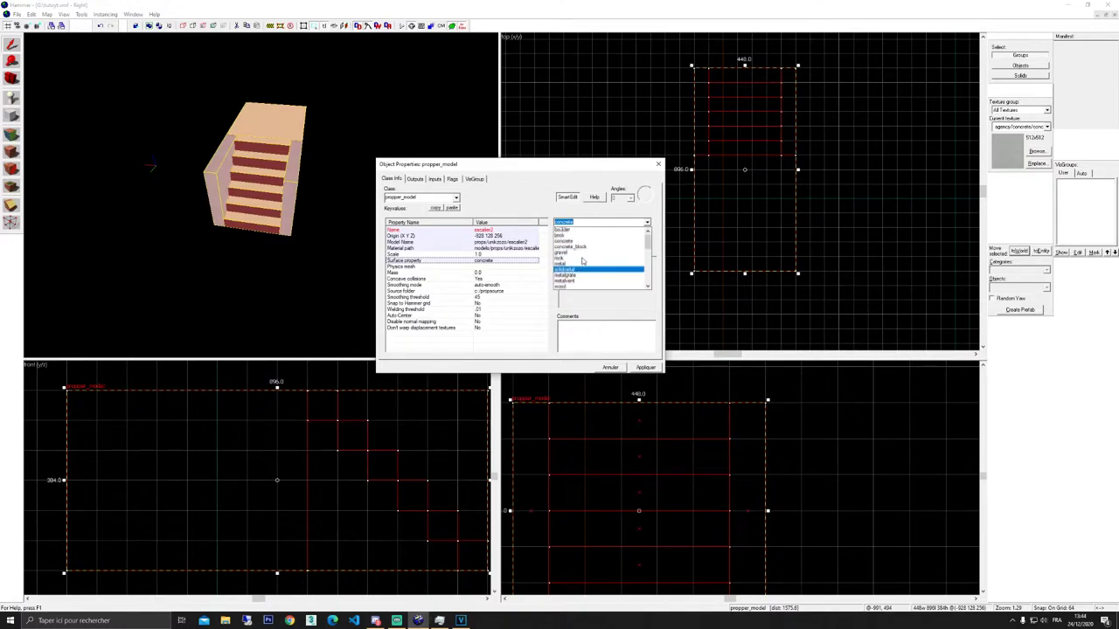
click(470, 271)
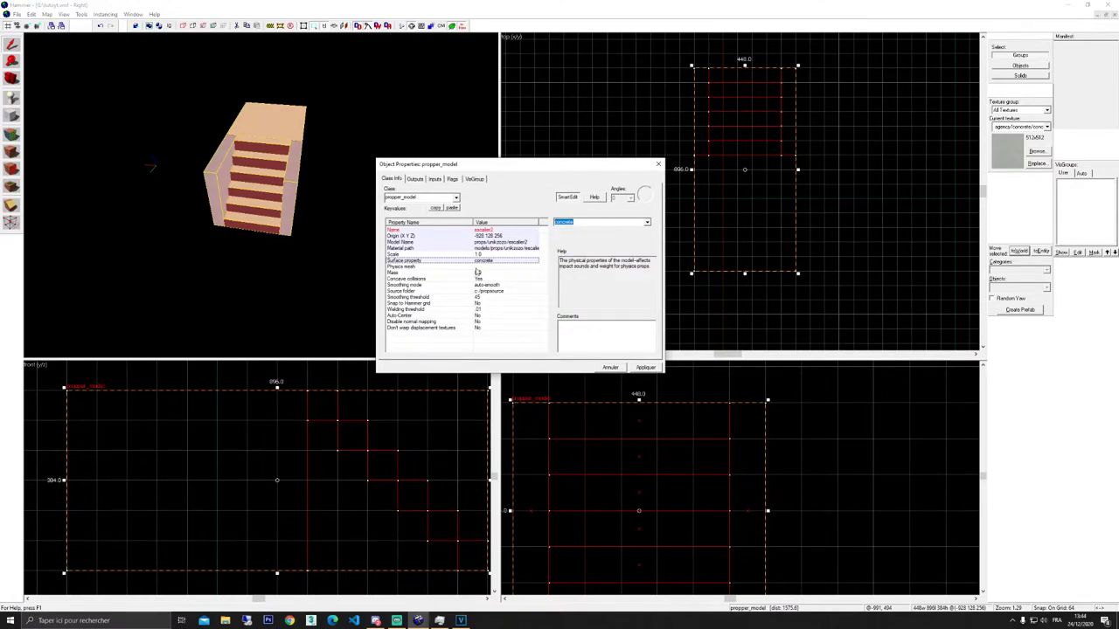
Set the staircase entity's Physics mesh to escalier2 so the entity itself supplies the collision shape.
click(480, 267)
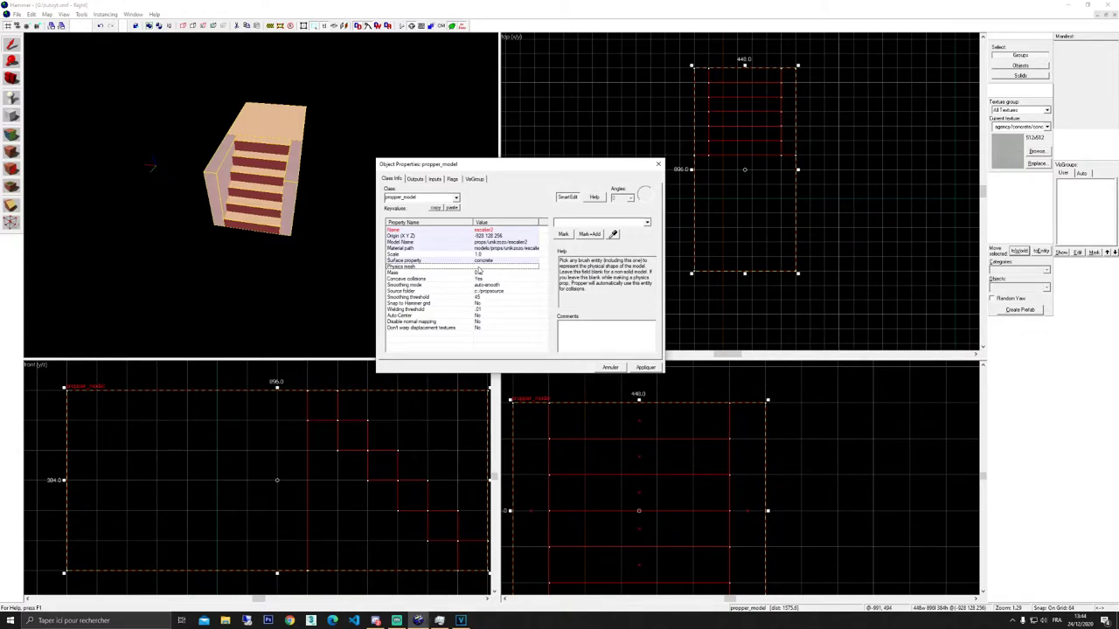
text(escalier2)
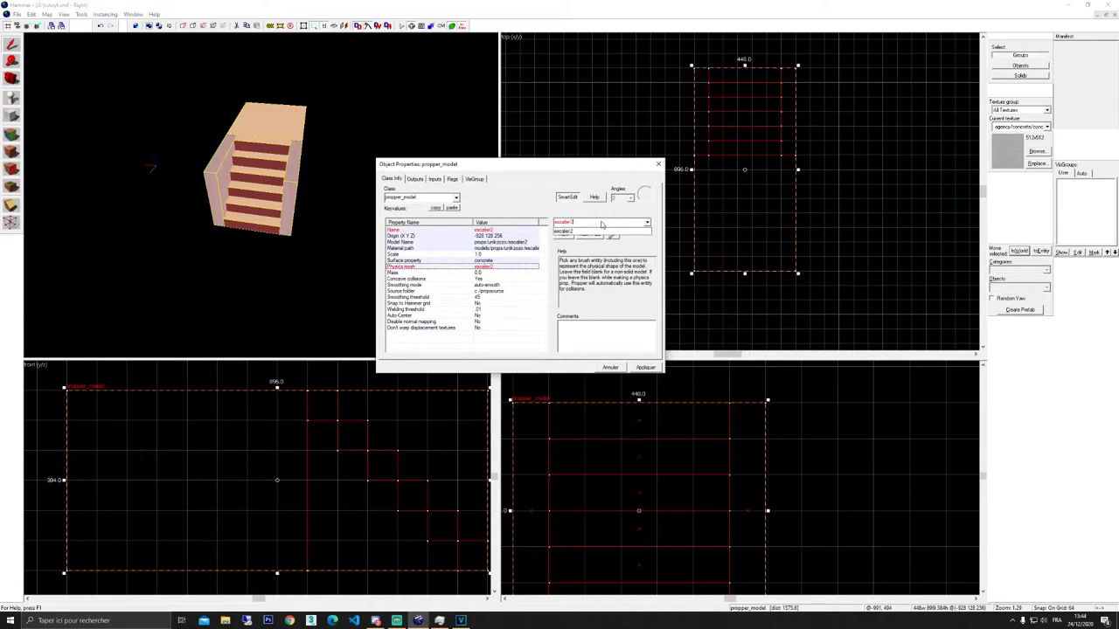
key(Return)
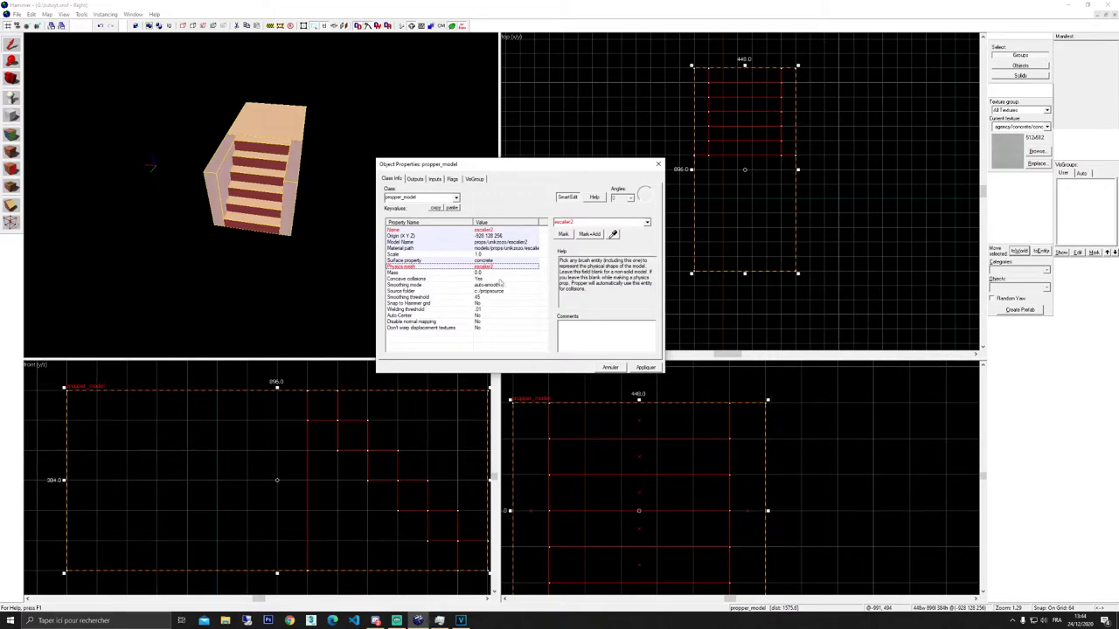
click(486, 275)
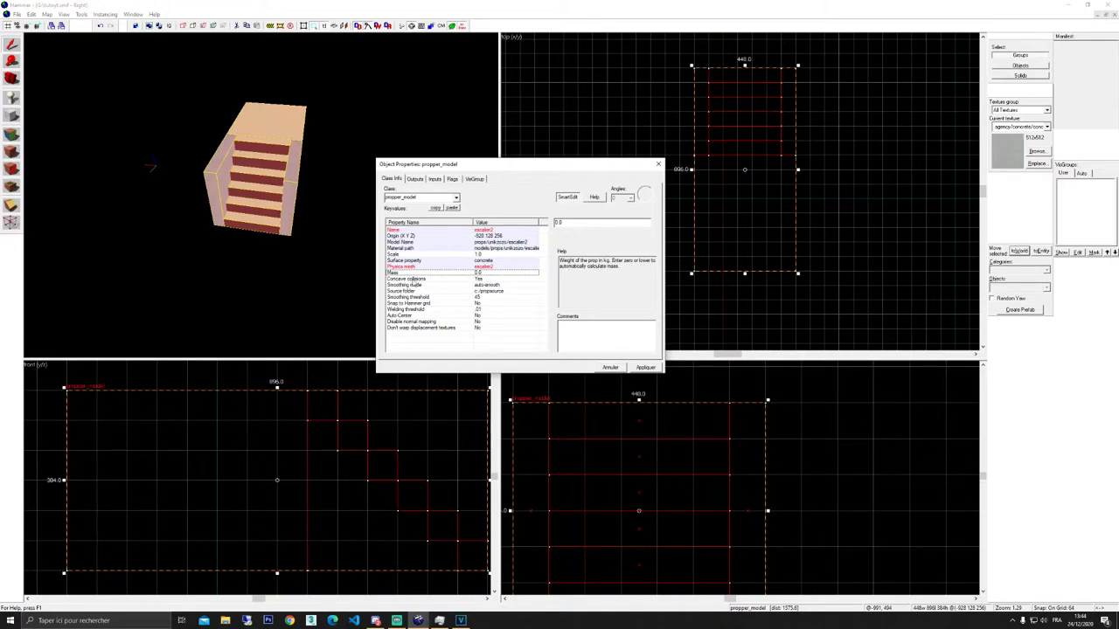
Set the entity's Source folder to D:\props, copying the storage drive's path from File Explorer.
click(482, 293)
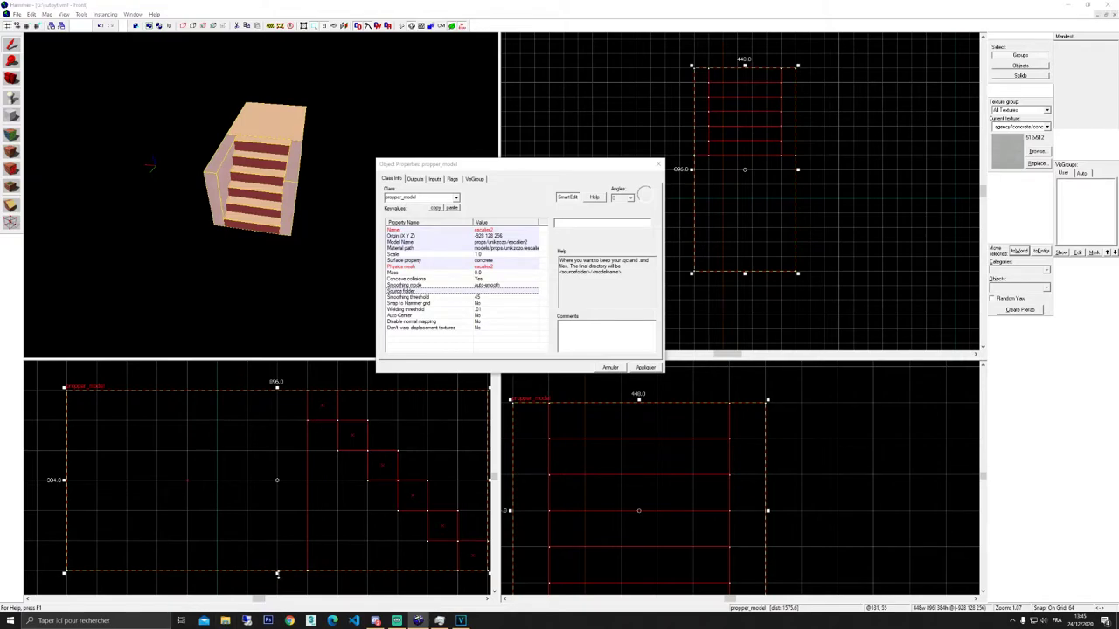
key(super+e)
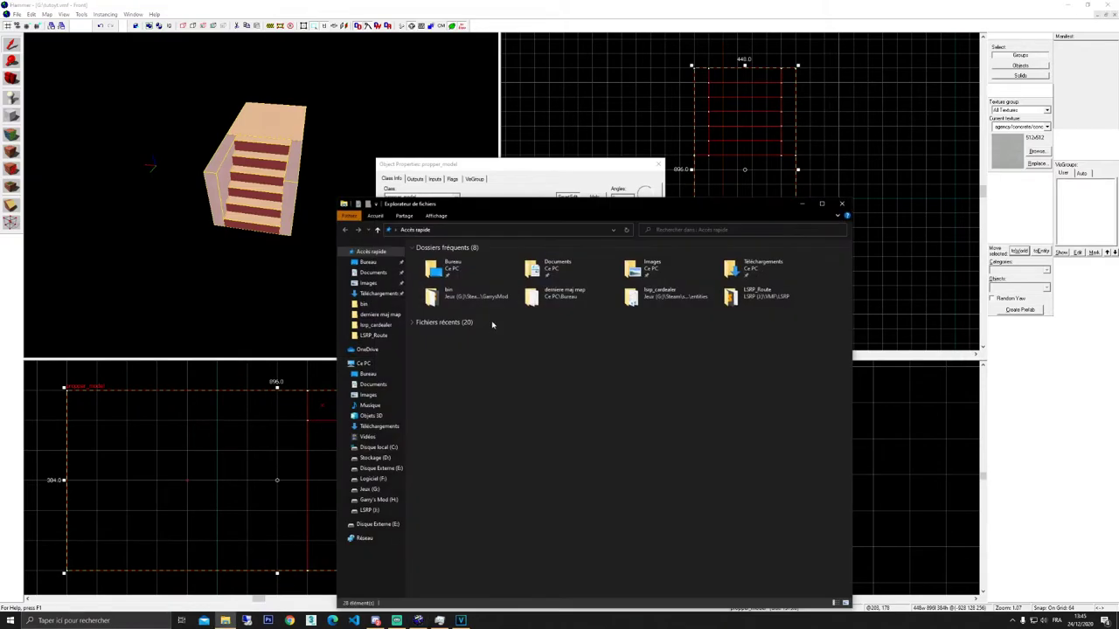
click(378, 459)
click(481, 232)
key(ctrl+c)
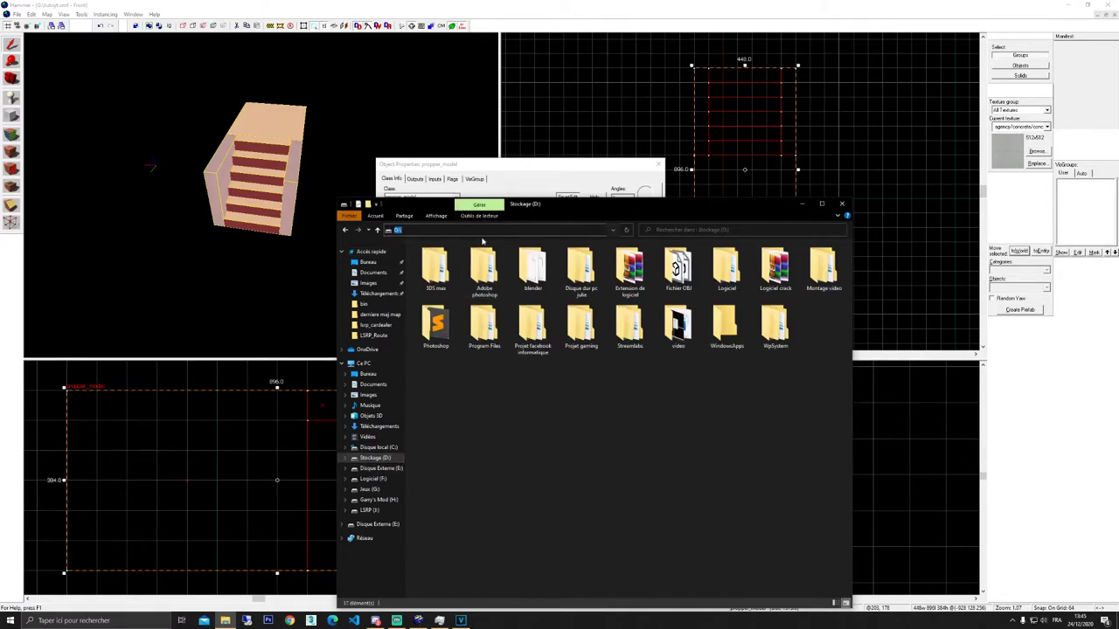
click(841, 204)
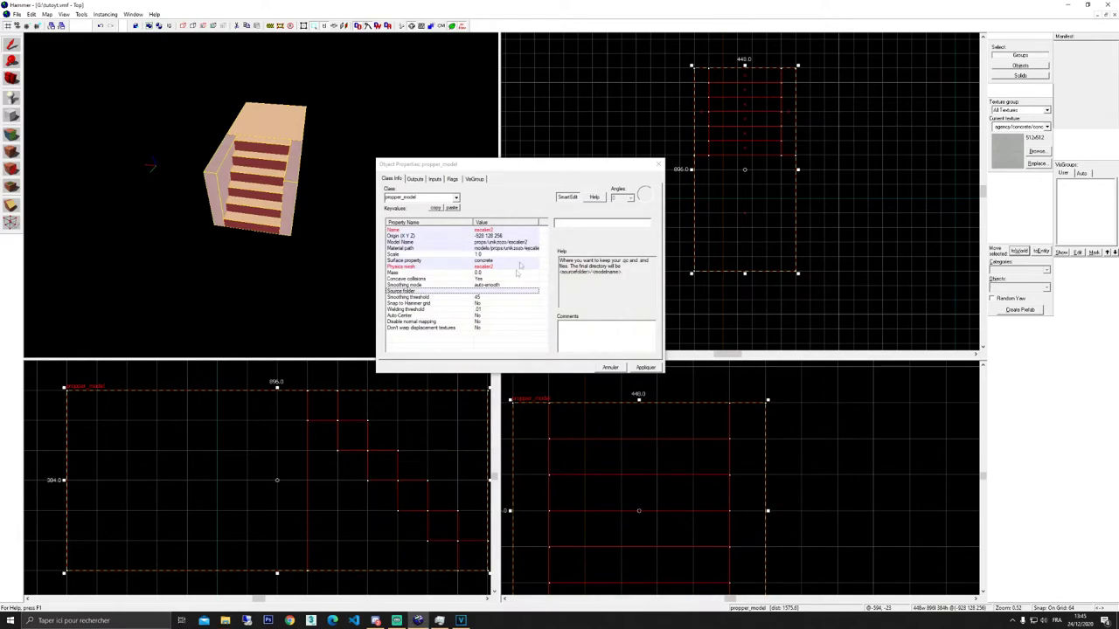
click(567, 249)
key(ctrl+v)
text(pro)
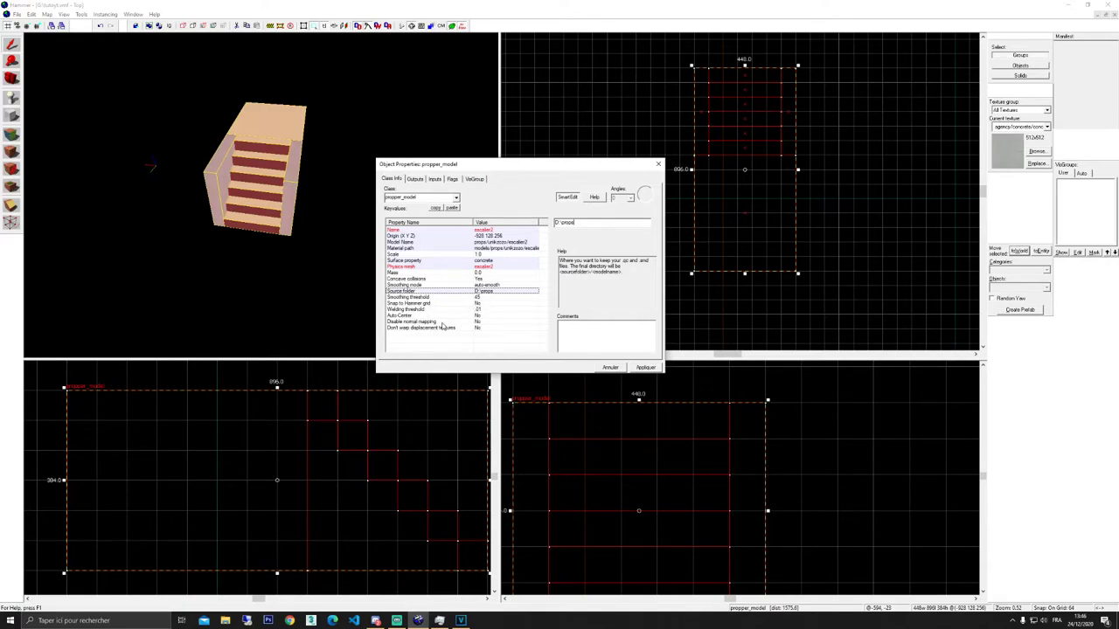
Apply the propper_model entity's property changes and close its Object Properties.
click(631, 368)
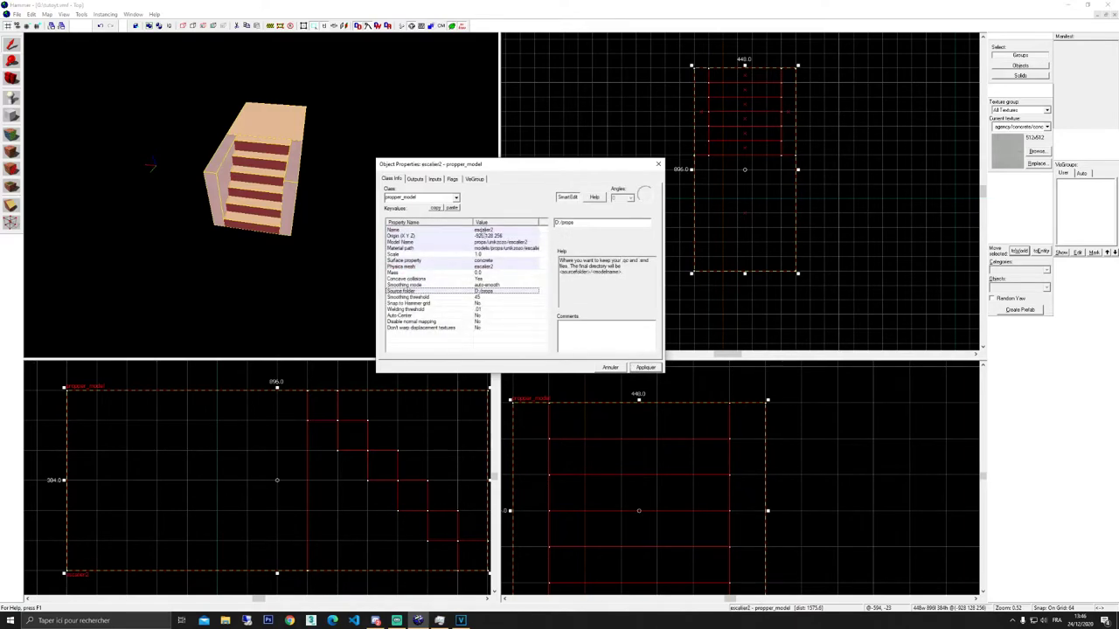
click(645, 368)
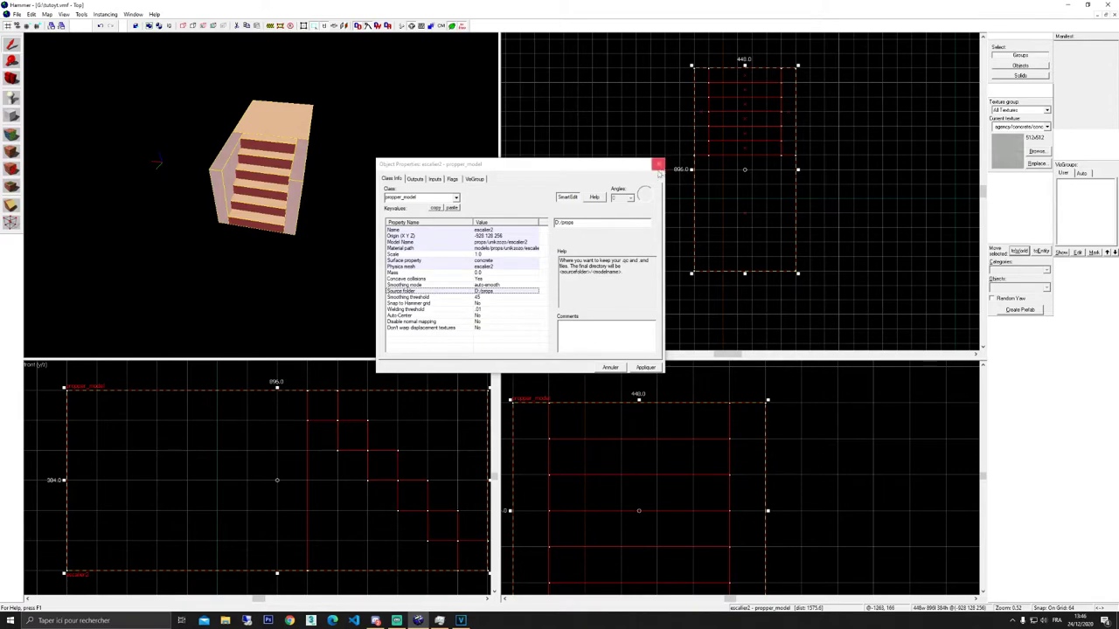
click(658, 164)
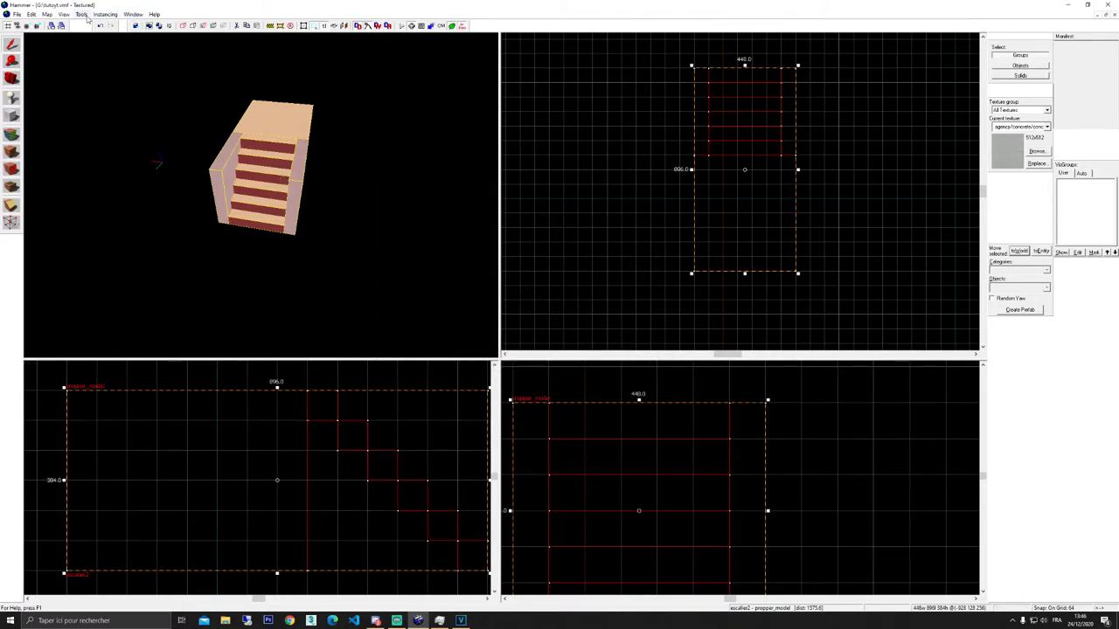
Bring up the advanced Run Map settings and remove the existing Propper configuration.
drag(236, 199, 261, 200)
key(F9)
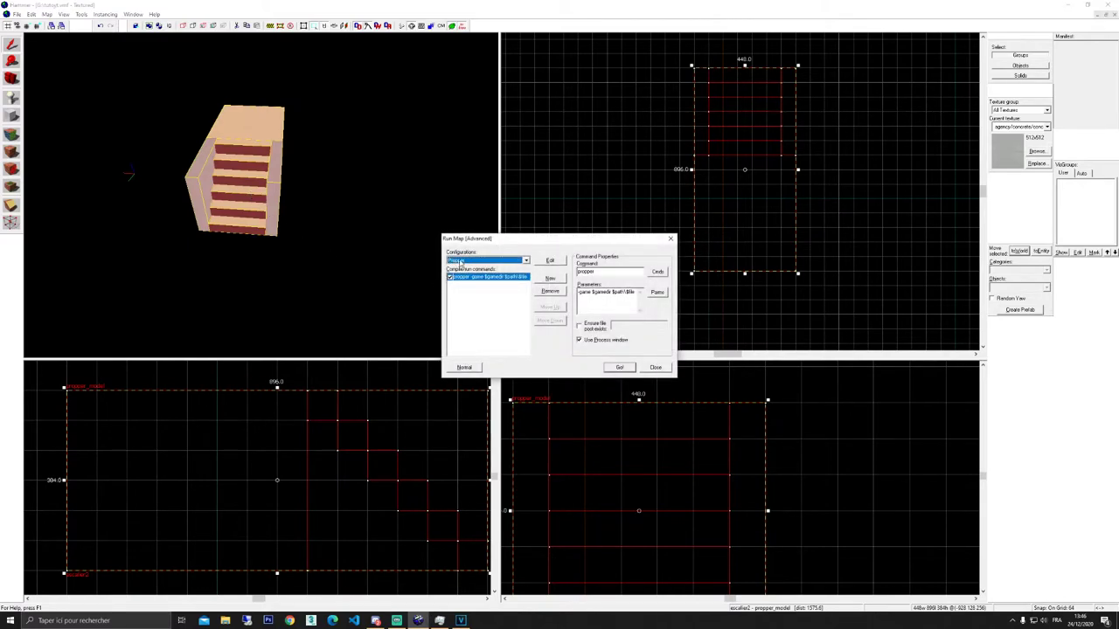
click(547, 261)
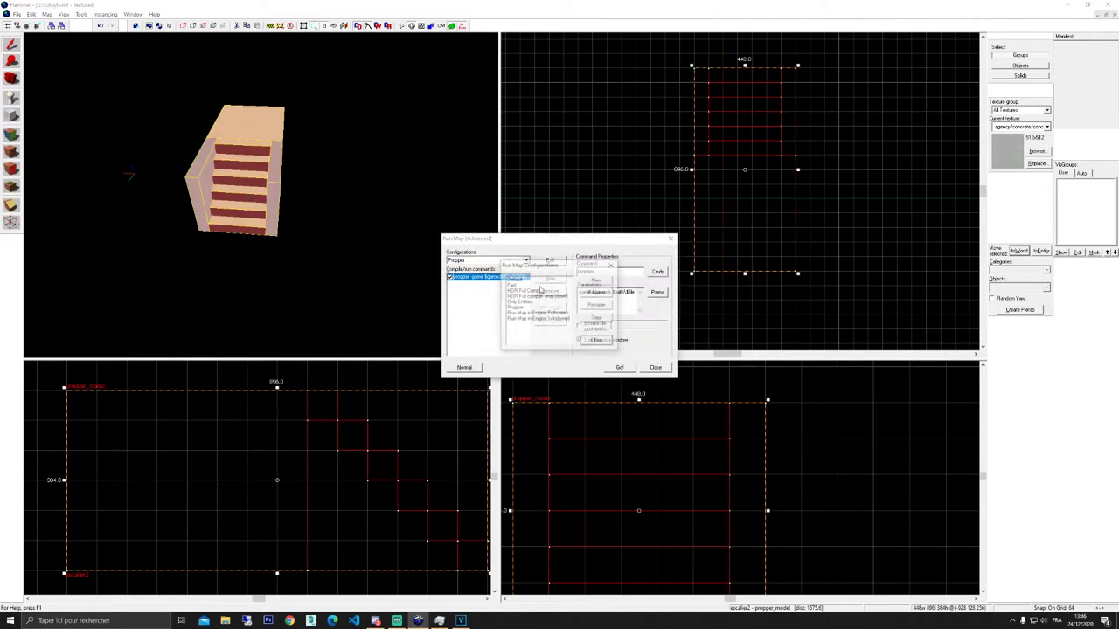
click(598, 292)
click(566, 340)
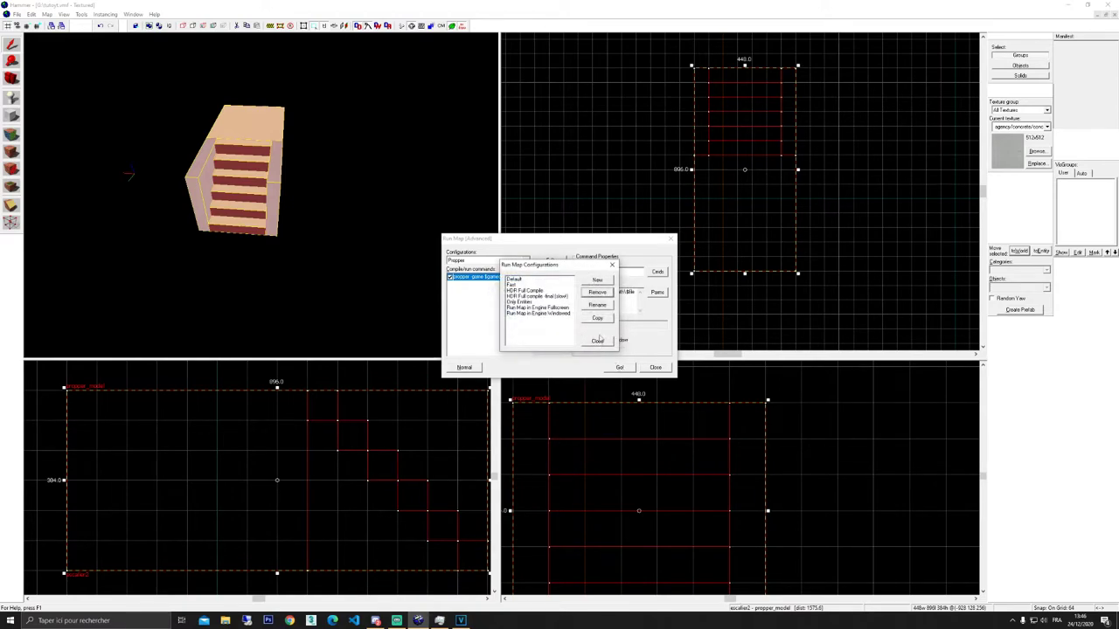
click(601, 345)
Create a new Run Map configuration named Propper.
click(502, 260)
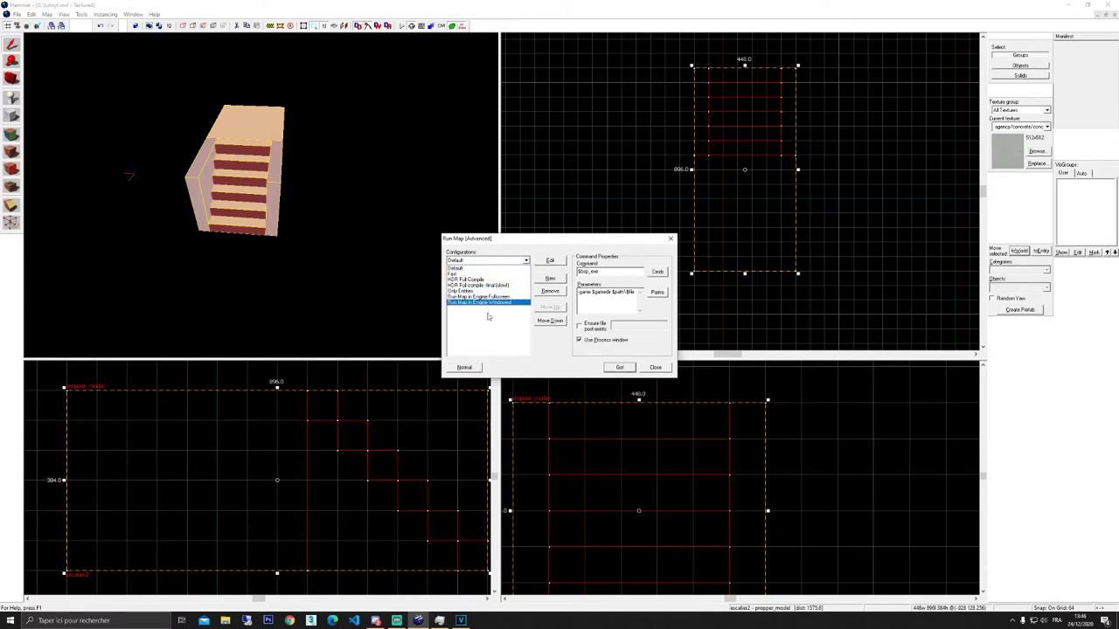
click(487, 307)
click(558, 263)
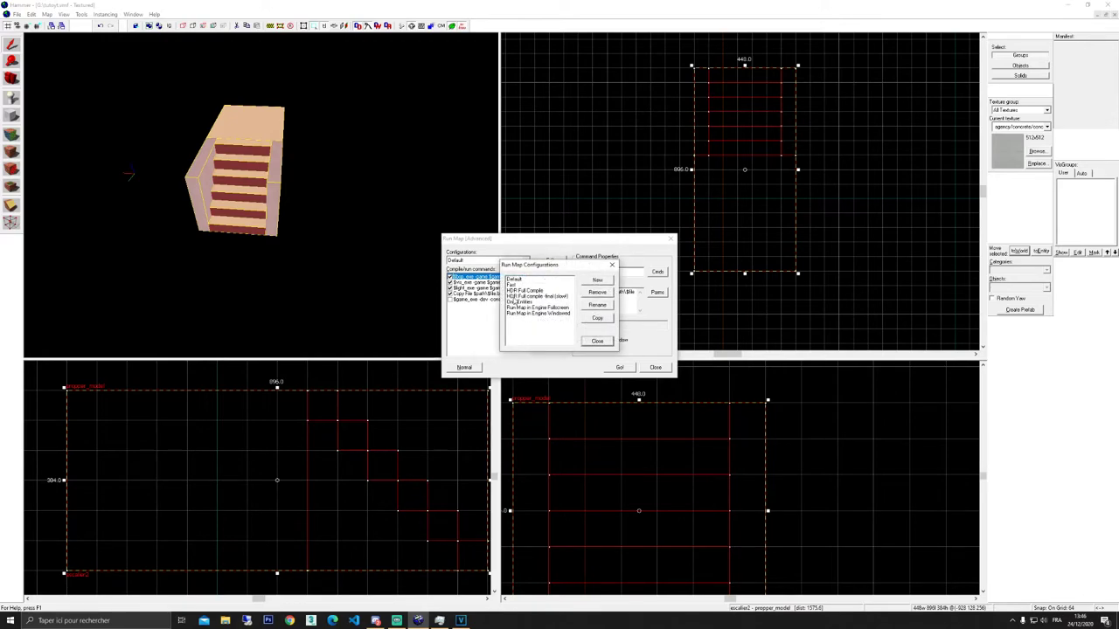
click(596, 281)
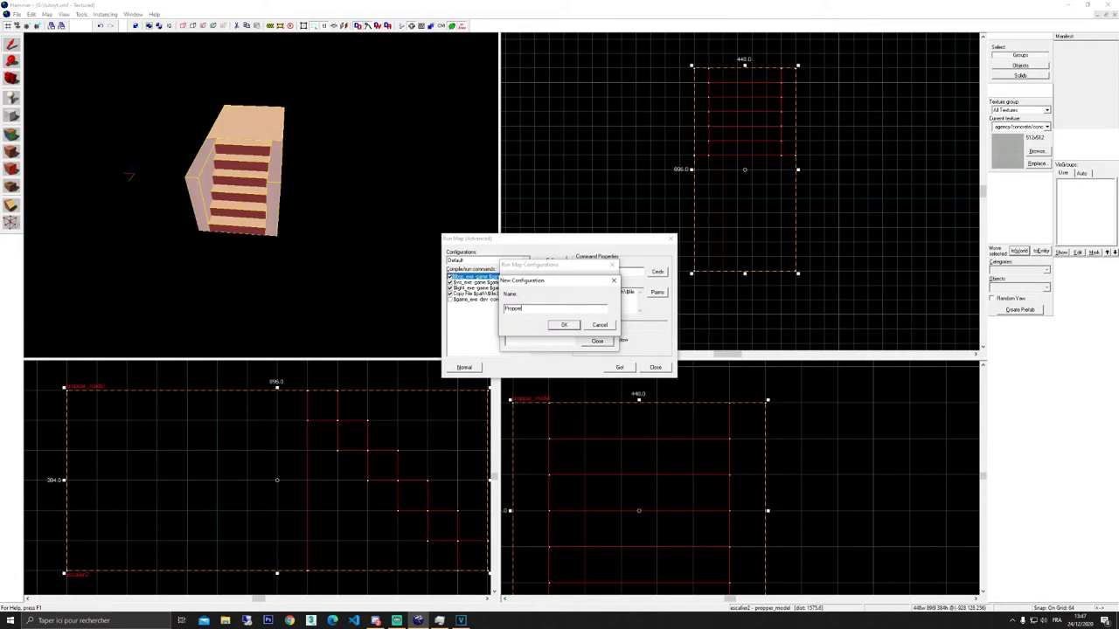
click(565, 325)
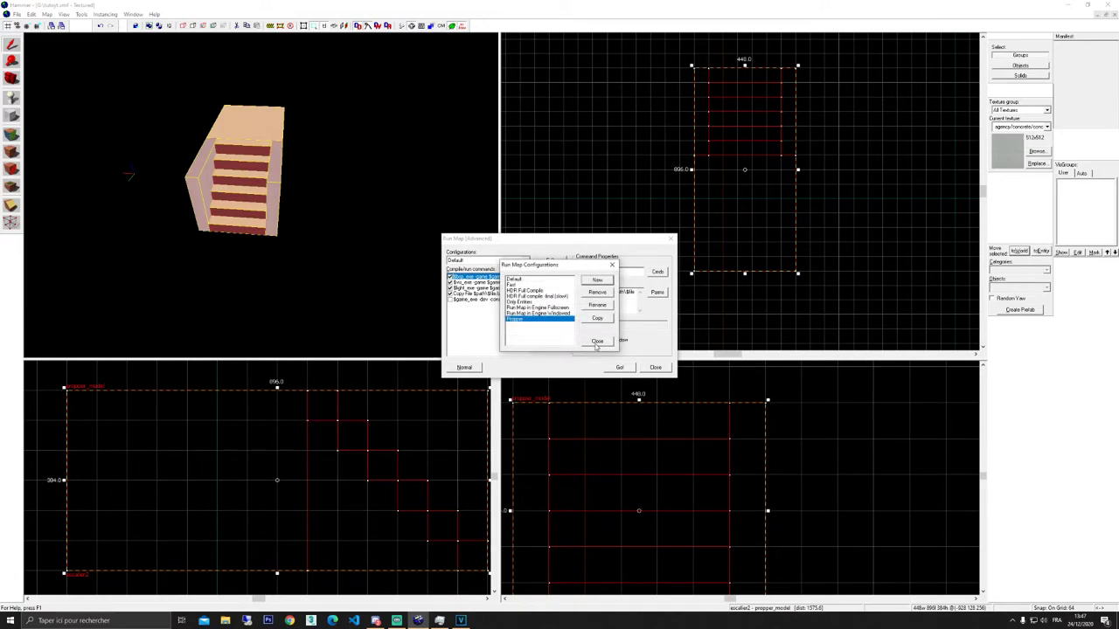
click(597, 341)
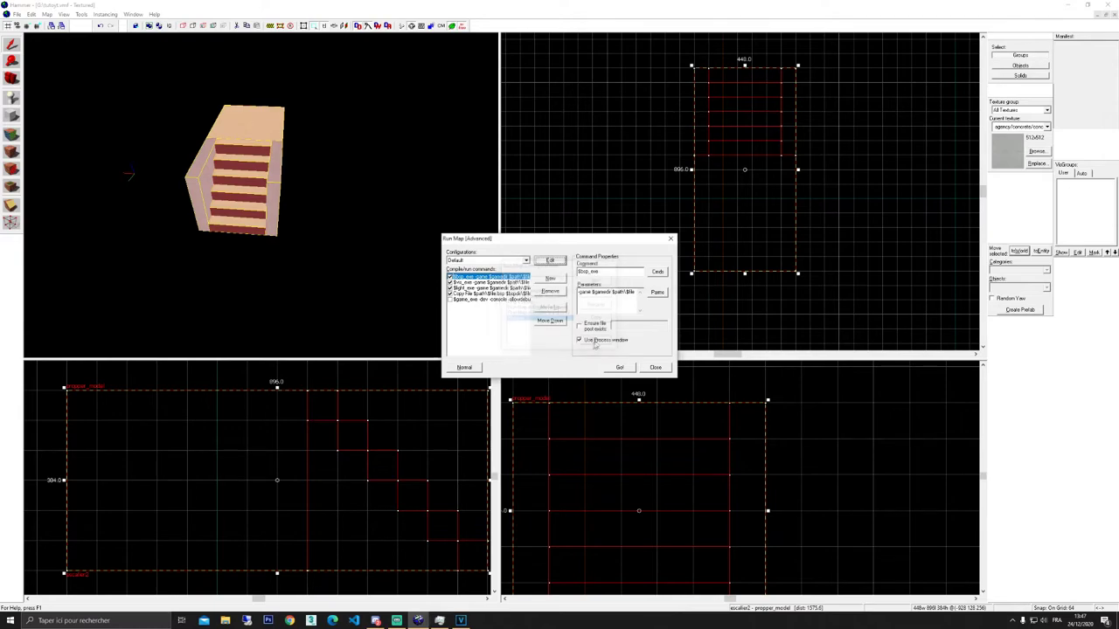
Switch to the Propper configuration and add a compile command named propper.
click(496, 262)
click(463, 297)
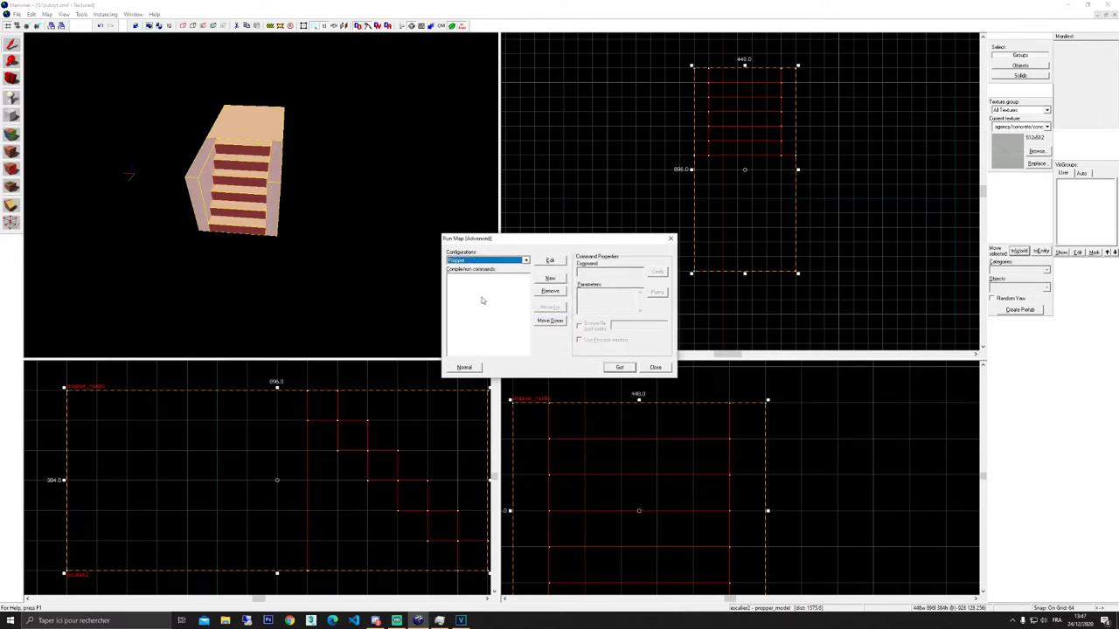
click(548, 279)
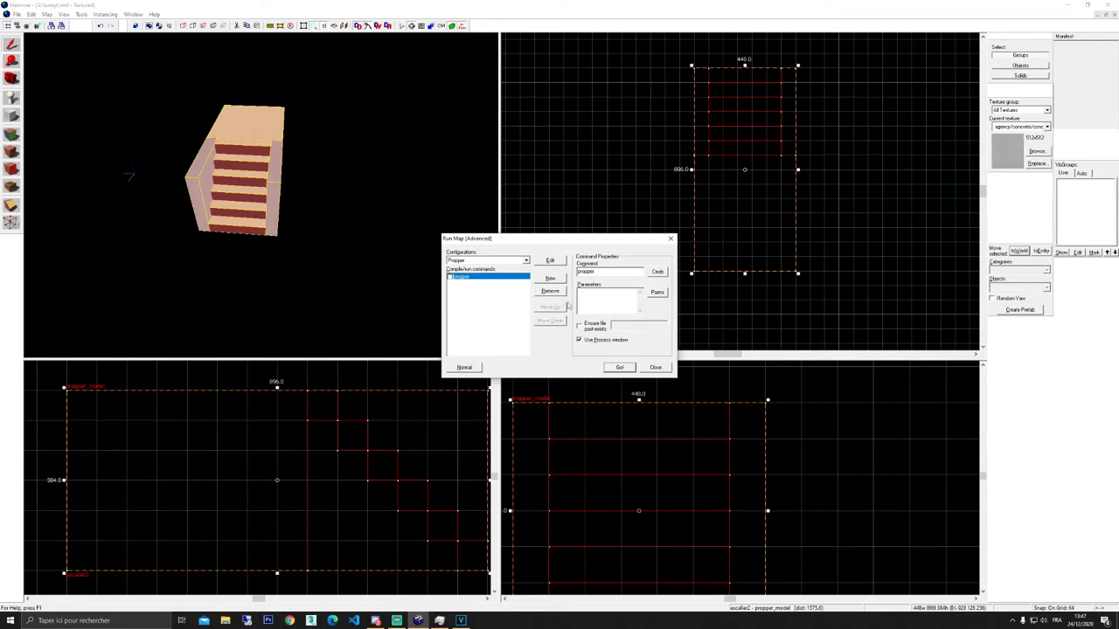
Copy the parameters of the Default configuration's $bsp_exe command into the propper command of the Propper configuration.
click(490, 262)
click(459, 270)
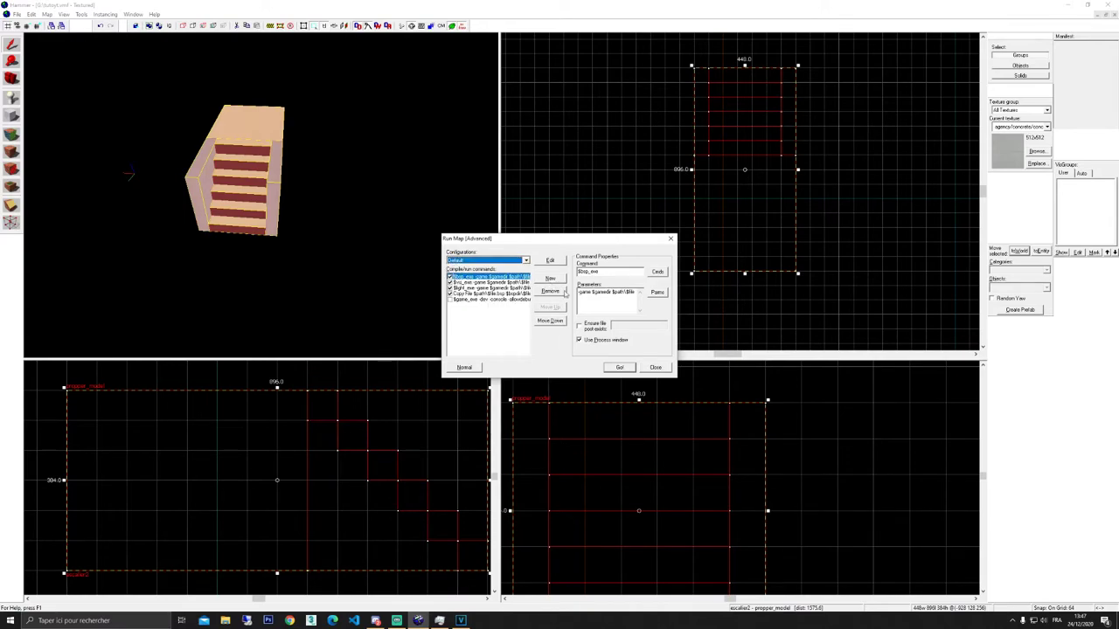
drag(579, 292, 650, 296)
key(ctrl+c)
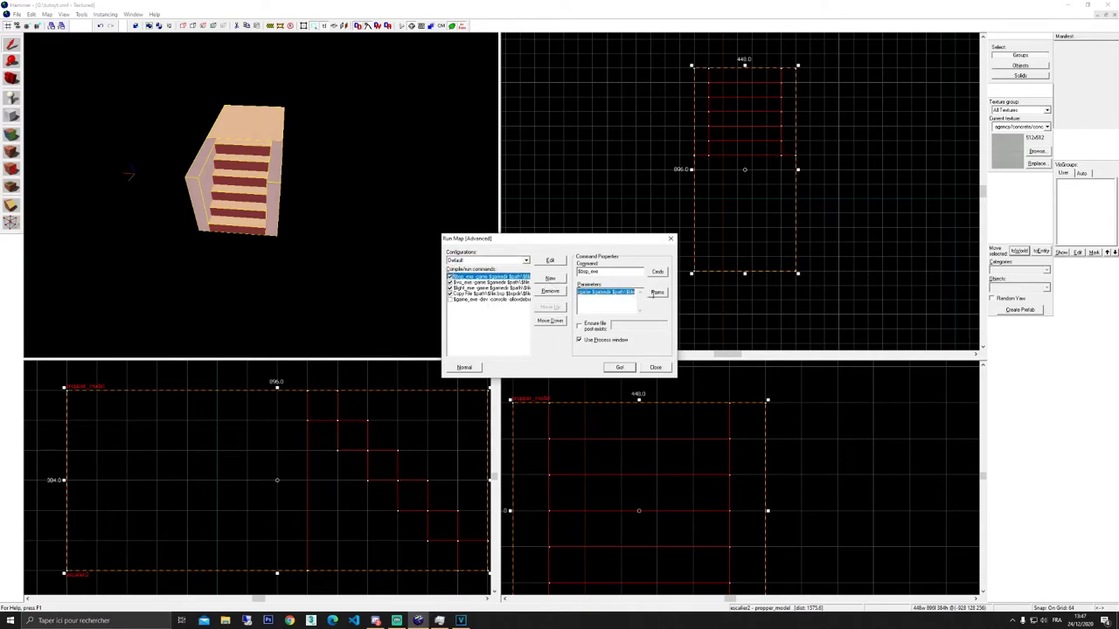
click(478, 259)
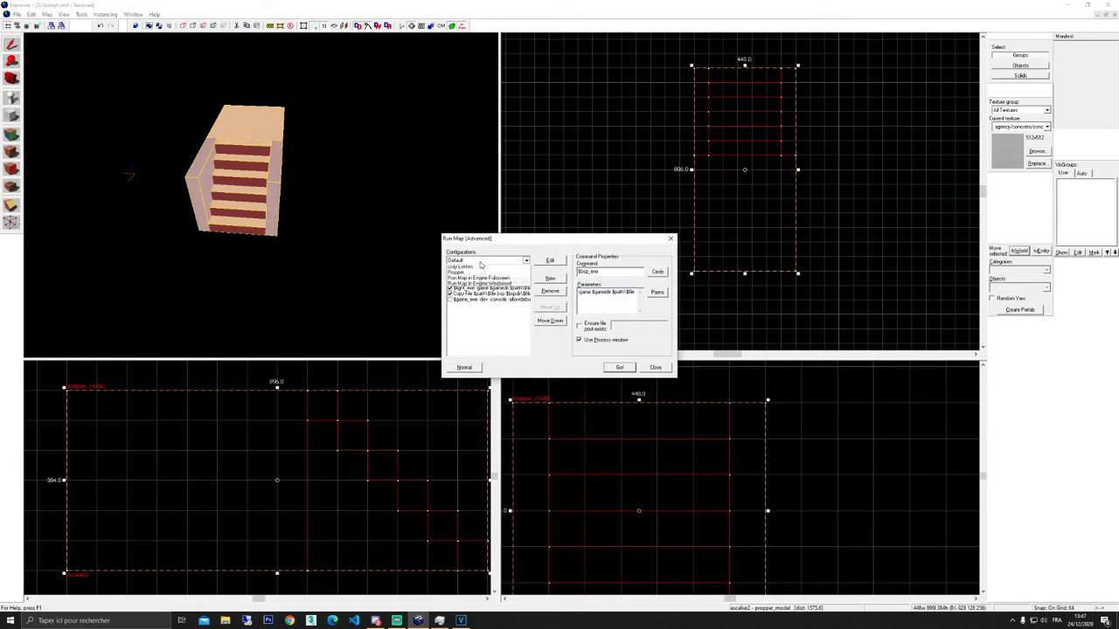
click(468, 302)
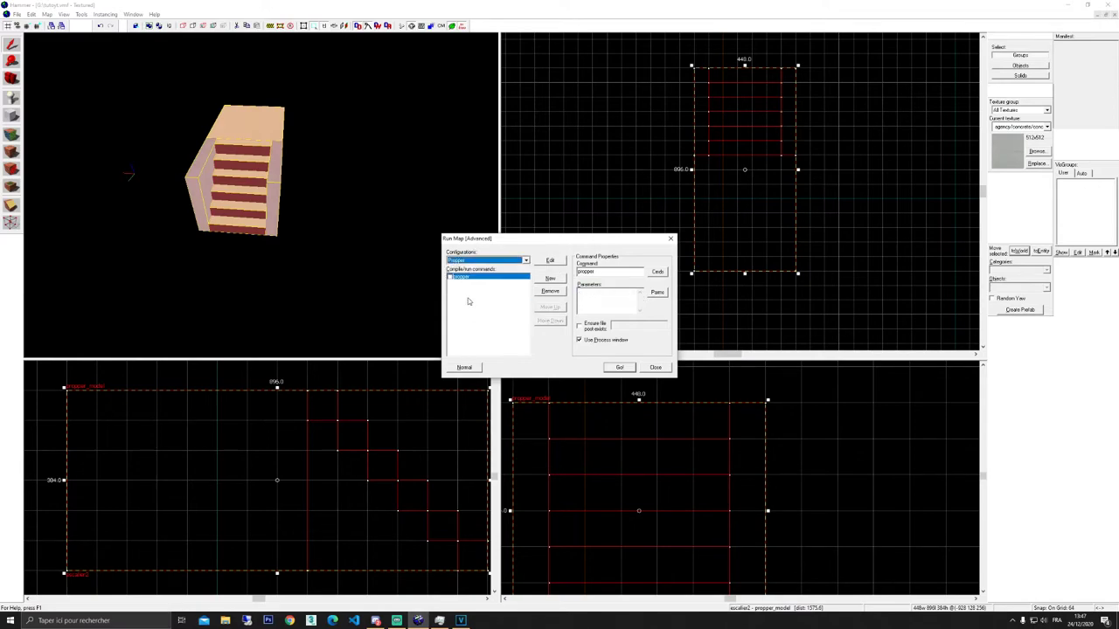
click(593, 303)
key(ctrl+v)
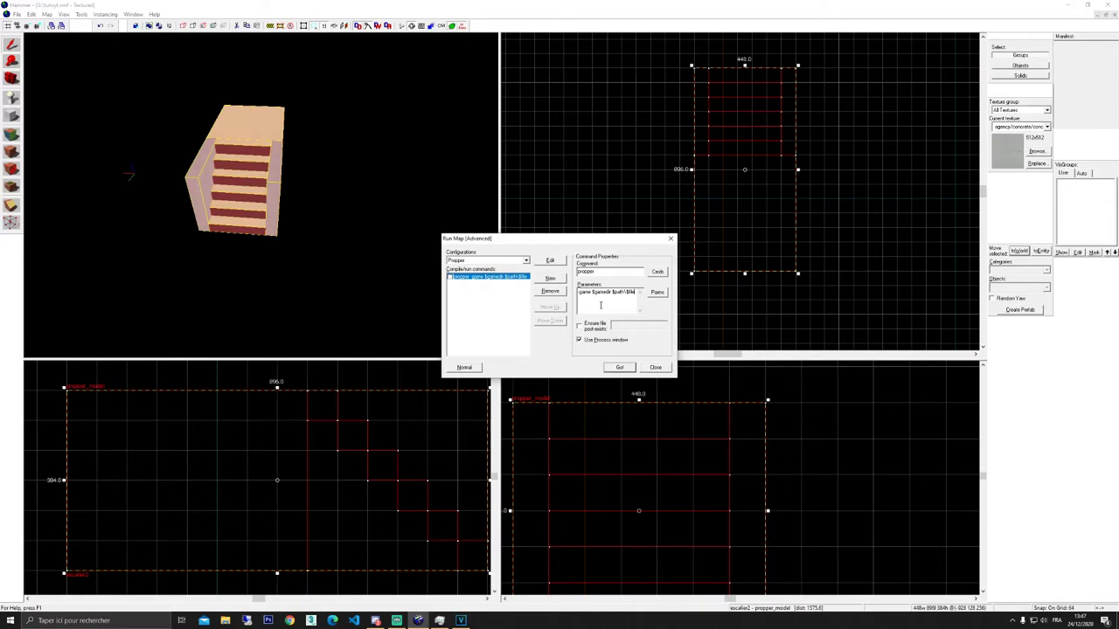
Enable the propper command and run the Propper configuration to export the staircase model.
click(450, 278)
click(619, 368)
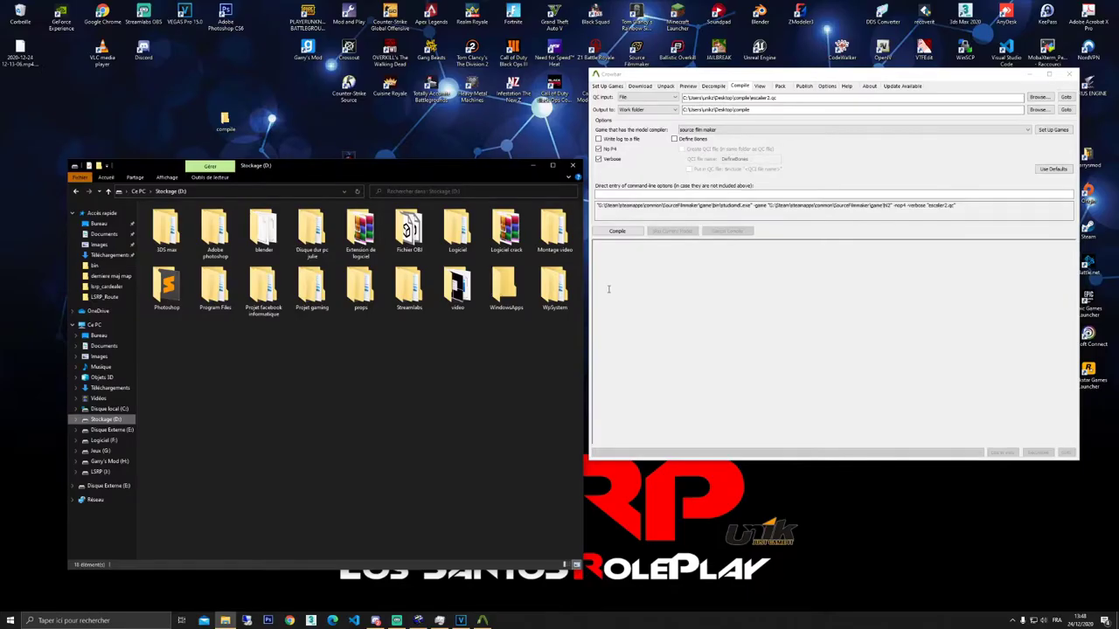
Make the desktop's compile folder accessible and open the exported staircase's subfolder inside D:\props\props in File Explorer.
drag(225, 123, 266, 121)
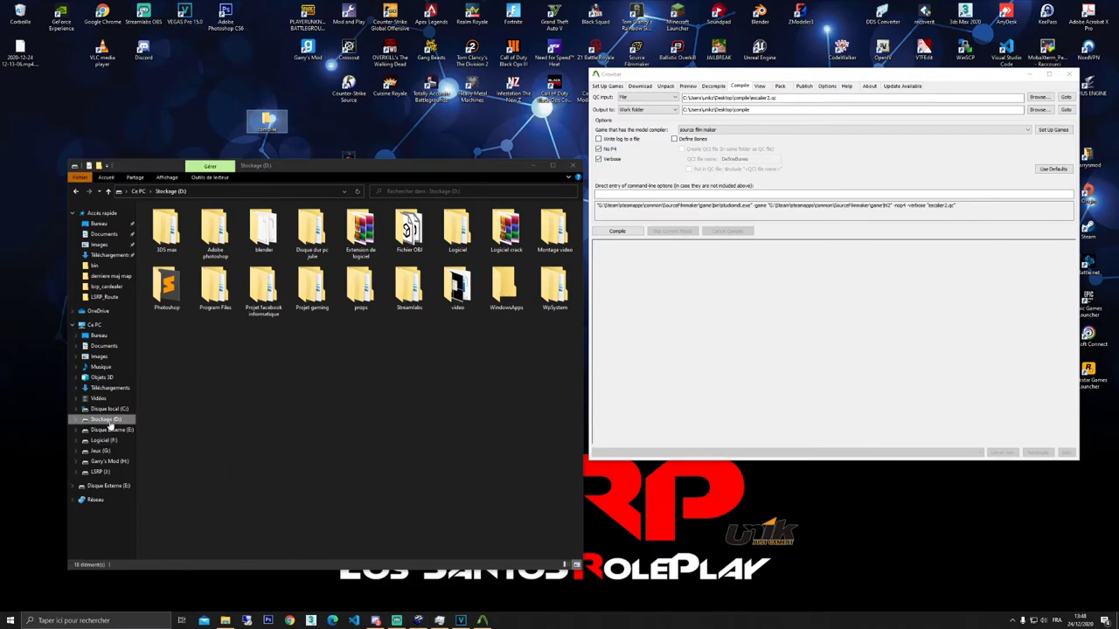
double_click(361, 295)
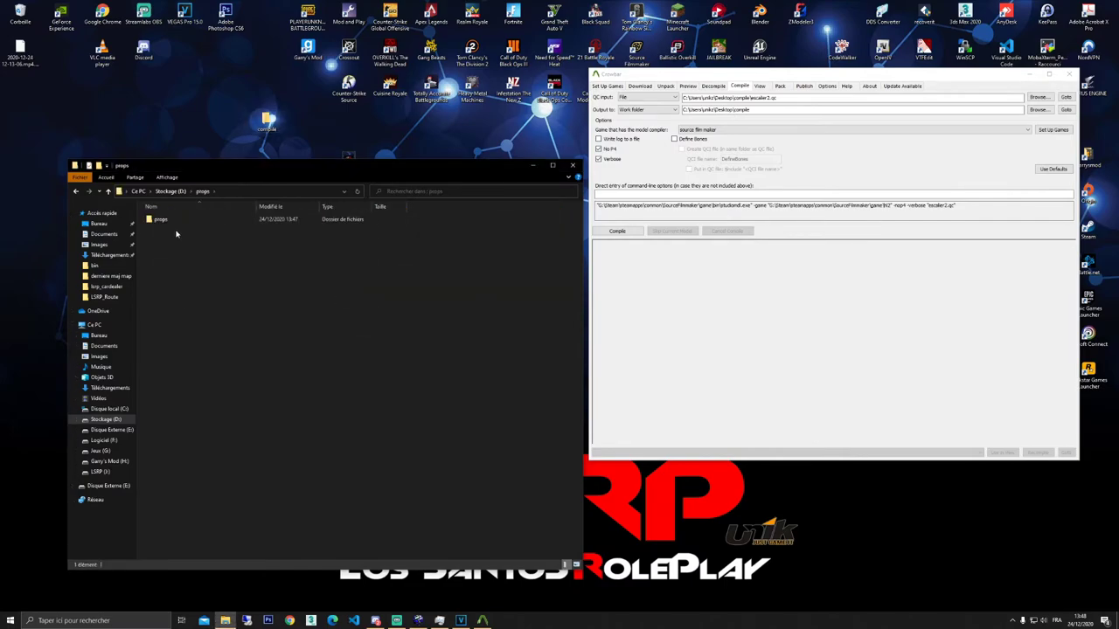
click(163, 221)
double_click(163, 221)
double_click(163, 221)
Copy the escalier2 QC file and its phys and ref SMD files into the desktop's compile folder, then close the source folder.
drag(192, 262, 170, 224)
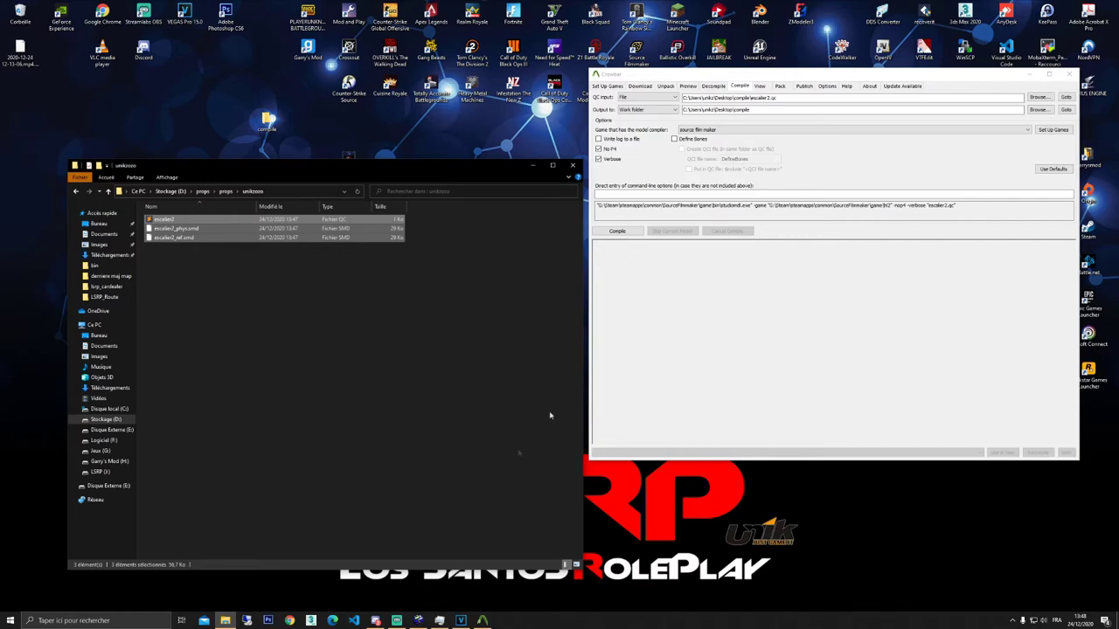
drag(245, 268, 268, 120)
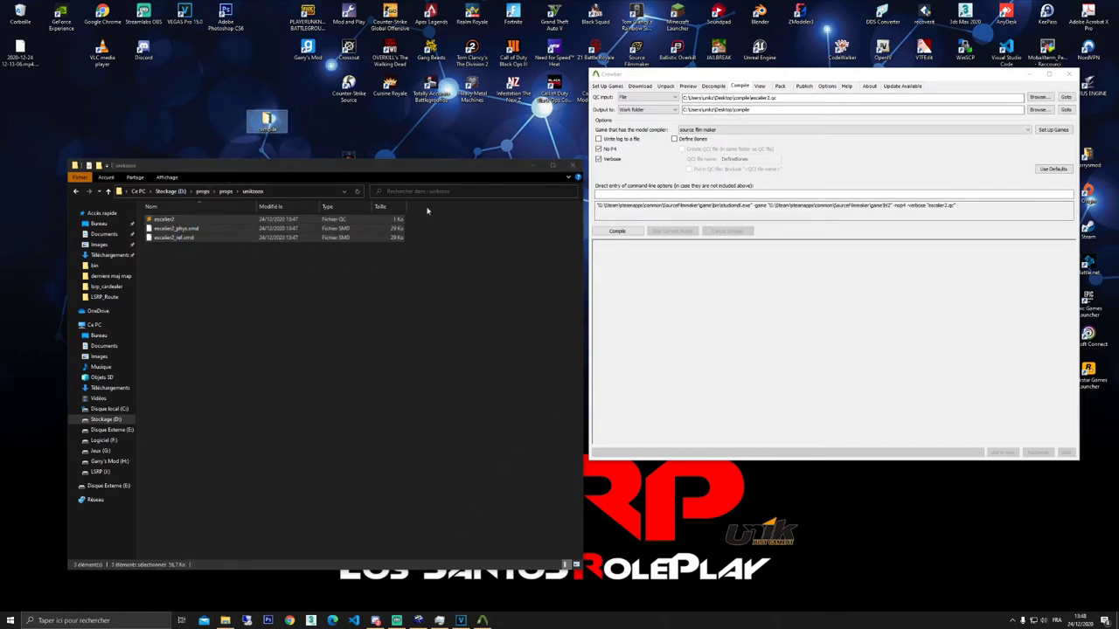
click(573, 165)
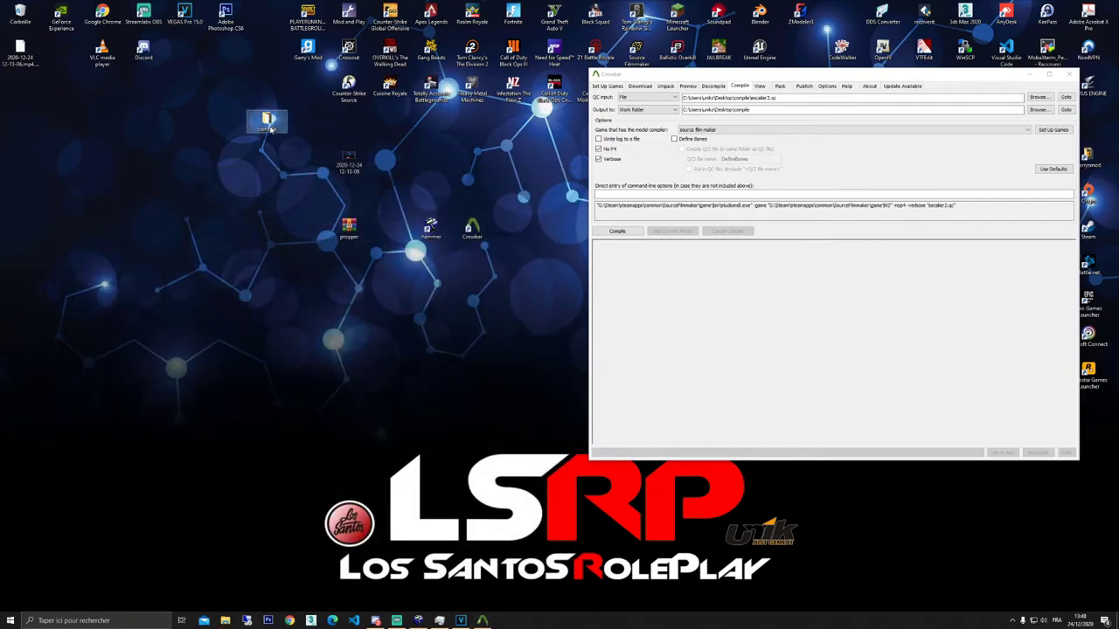
Open the compile folder and load its escalier2 QC file into Crowbar as the compile input.
double_click(268, 124)
drag(494, 166, 487, 140)
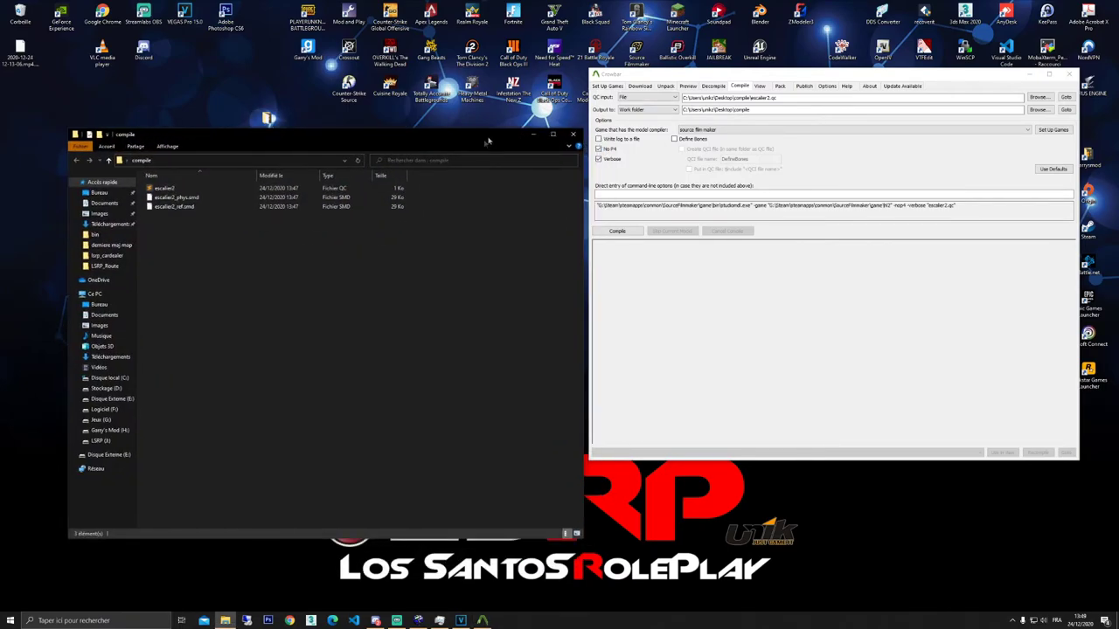
click(161, 189)
drag(162, 189, 620, 172)
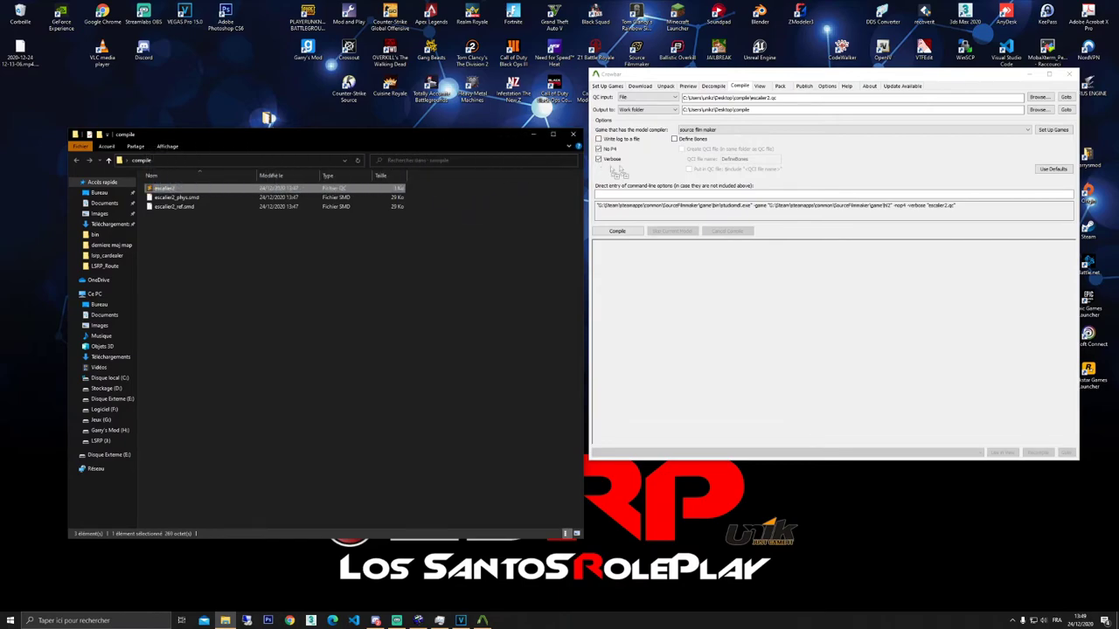
Keep the desktop's compile folder as the output work folder and compile escalier2.qc with the Source Filmmaker compiler.
double_click(783, 98)
mouse_move(751, 98)
mouse_down()
mouse_move(749, 111)
mouse_move(762, 110)
mouse_move(749, 110)
mouse_up()
key(BackSpace)
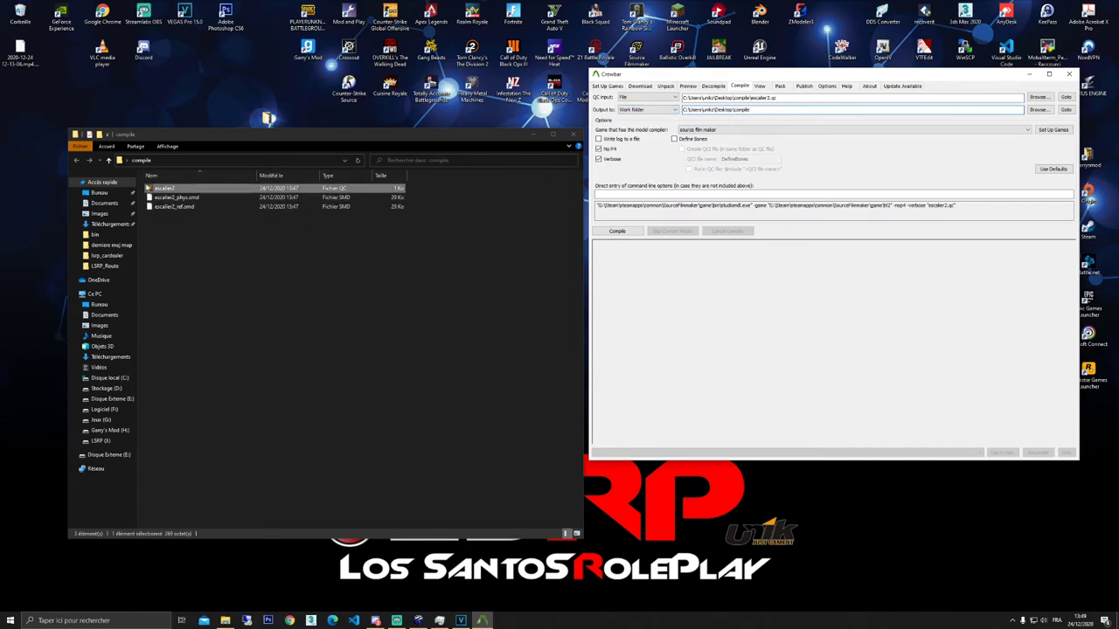
click(312, 300)
click(603, 254)
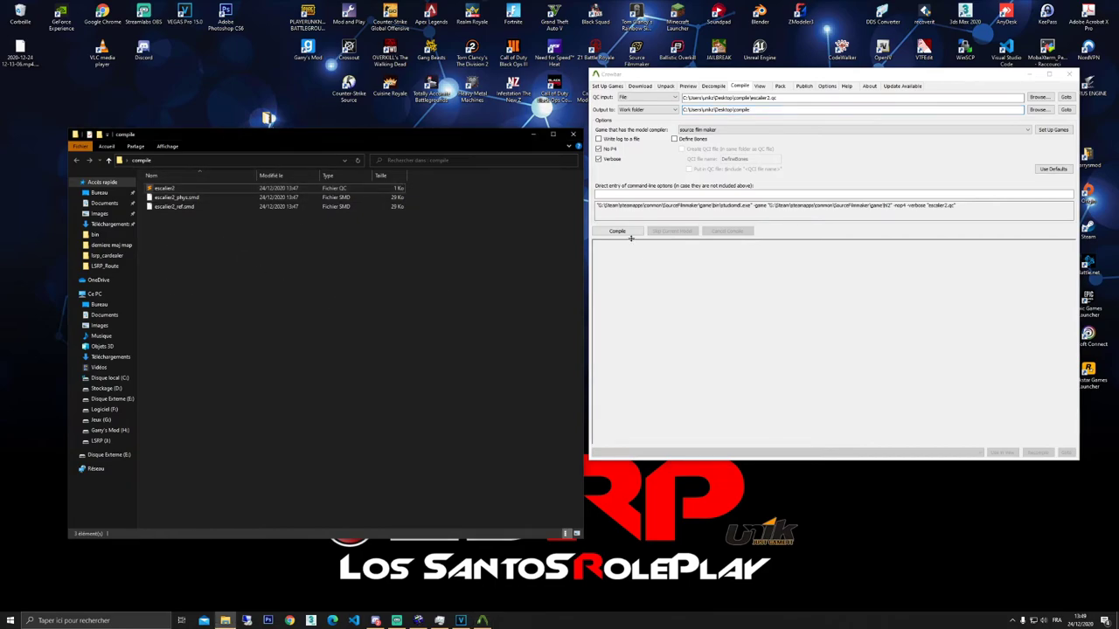
click(622, 232)
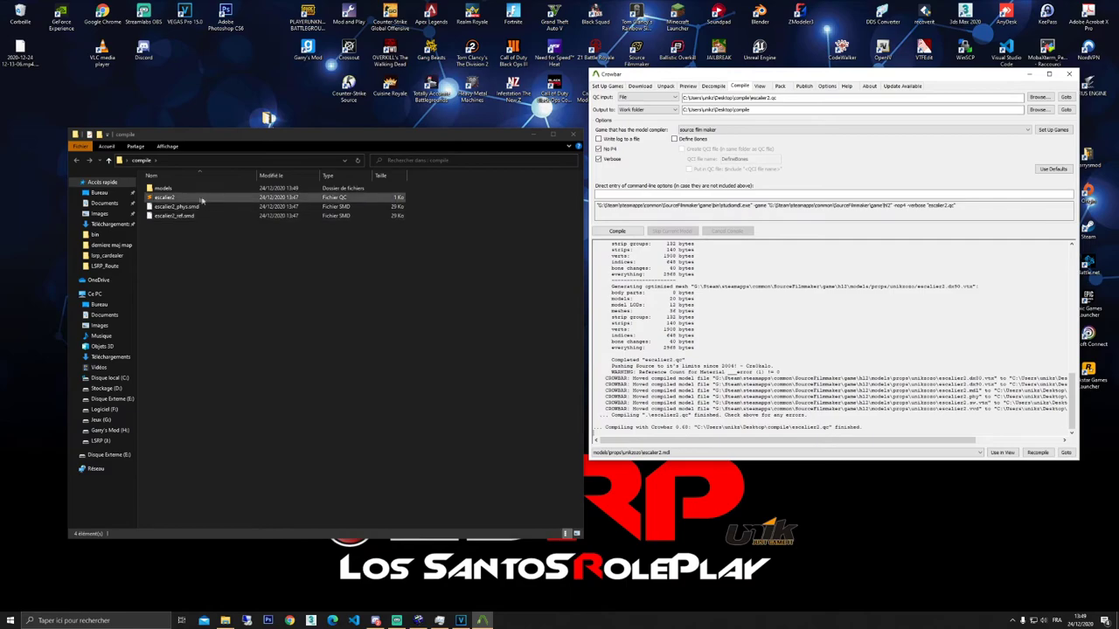
Close Crowbar, move the compiled models folder from the compile folder to the desktop, and close the compile folder.
click(175, 188)
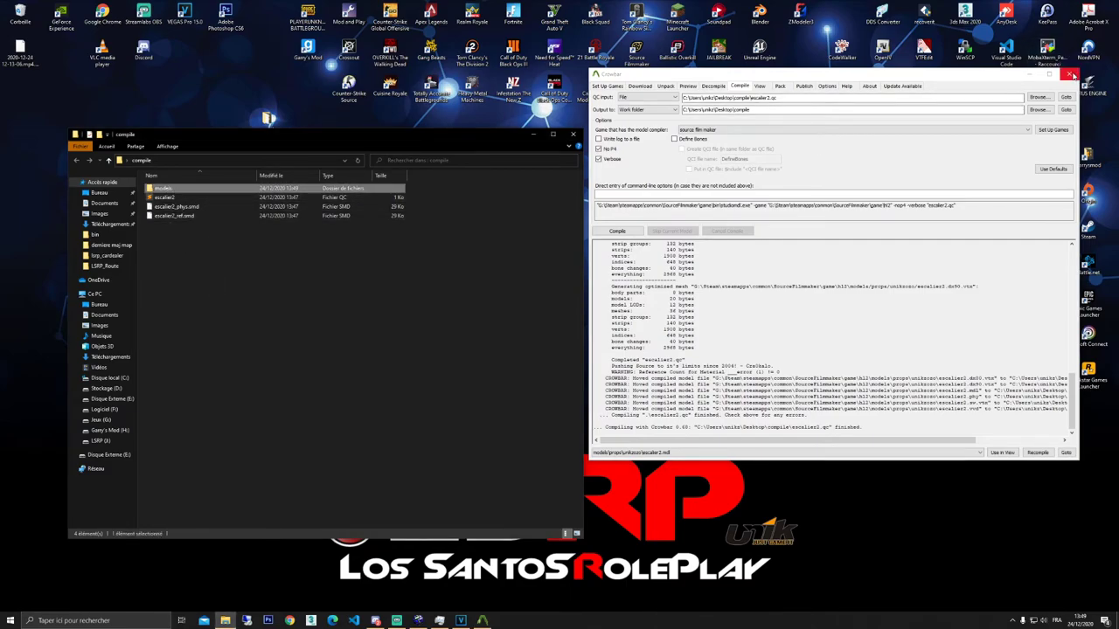
click(1068, 74)
drag(164, 189, 555, 160)
click(575, 133)
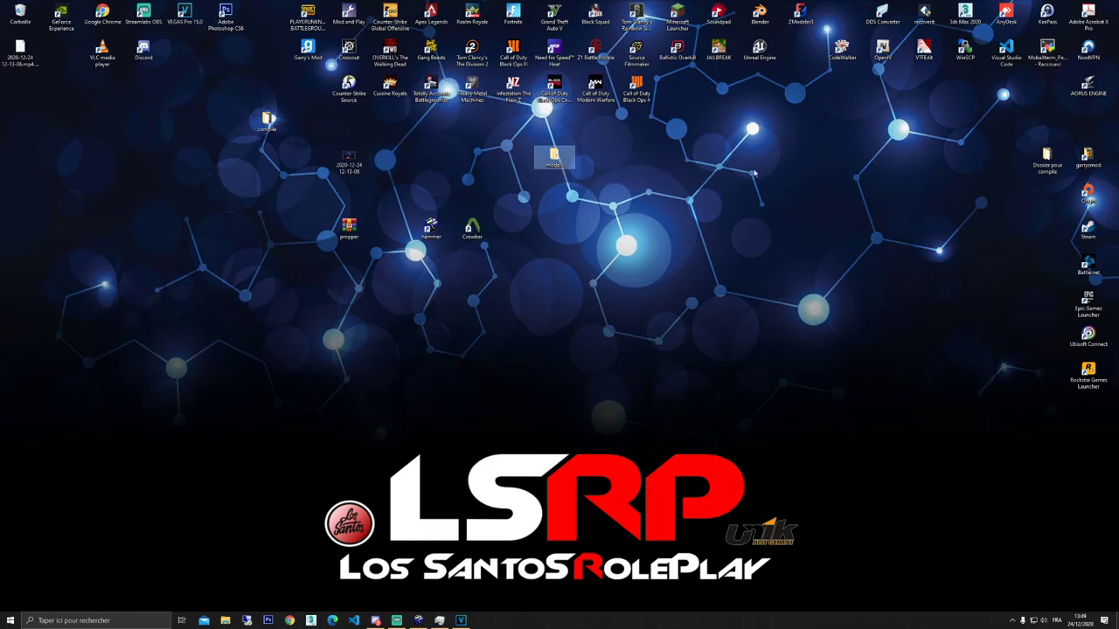
Open the garrysmod folder and copy the desktop's models folder into it, replacing the files with identical names.
double_click(1087, 158)
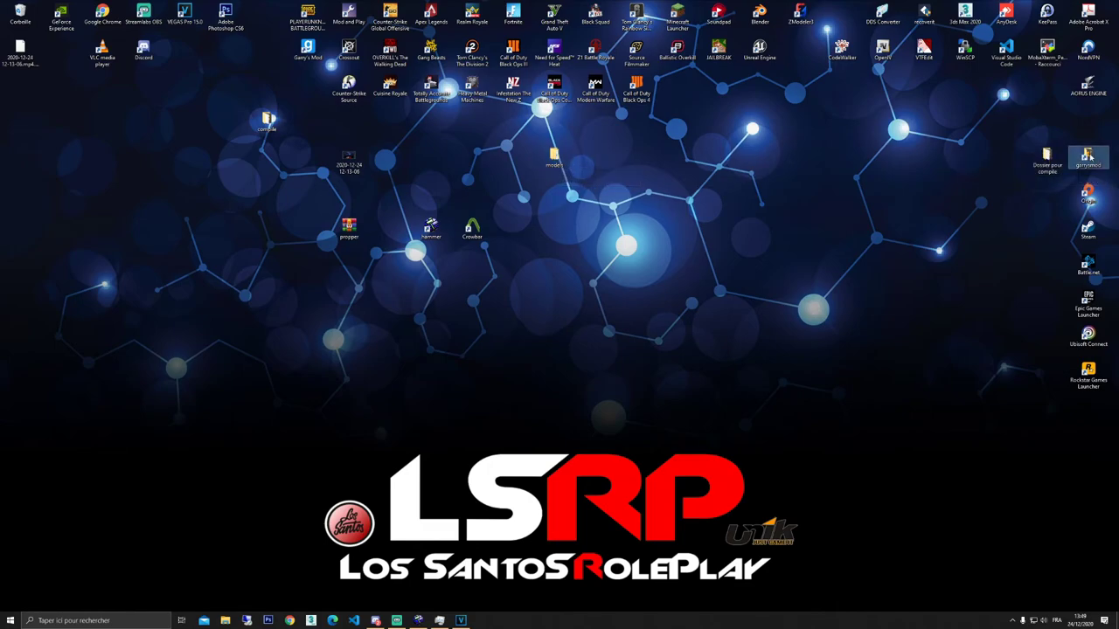
drag(414, 142, 777, 123)
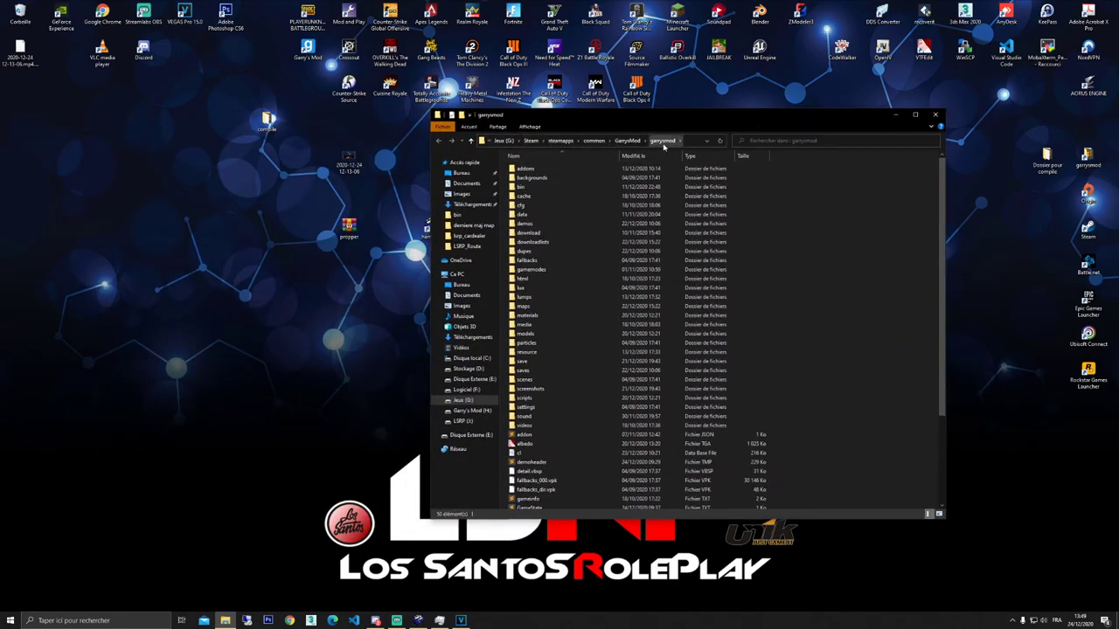
drag(576, 119, 507, 198)
drag(548, 167, 683, 301)
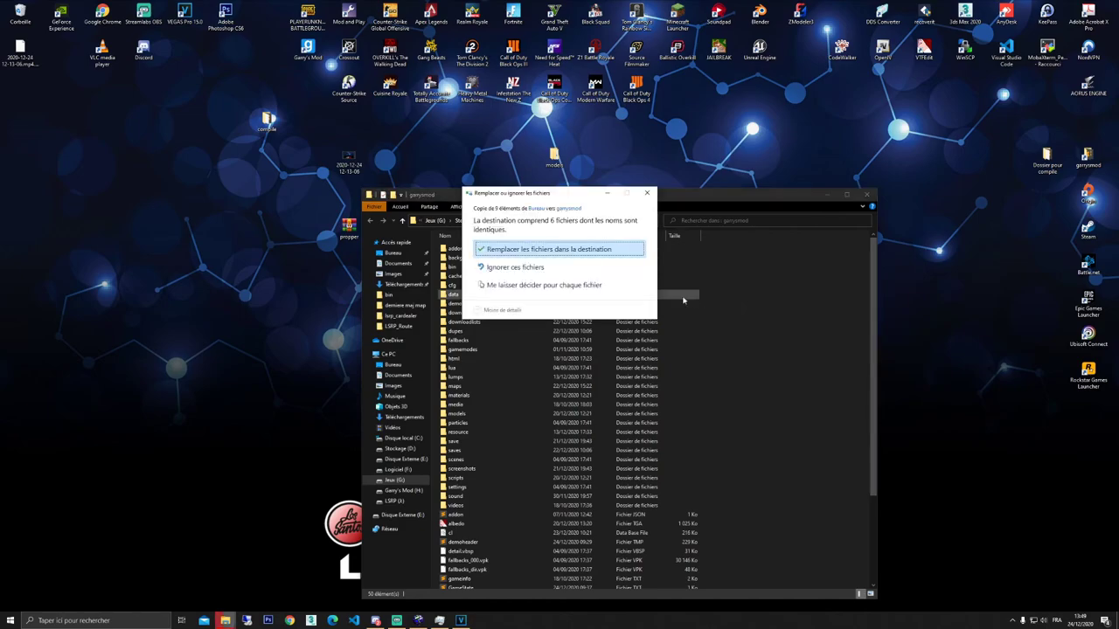
click(569, 249)
drag(595, 203, 601, 147)
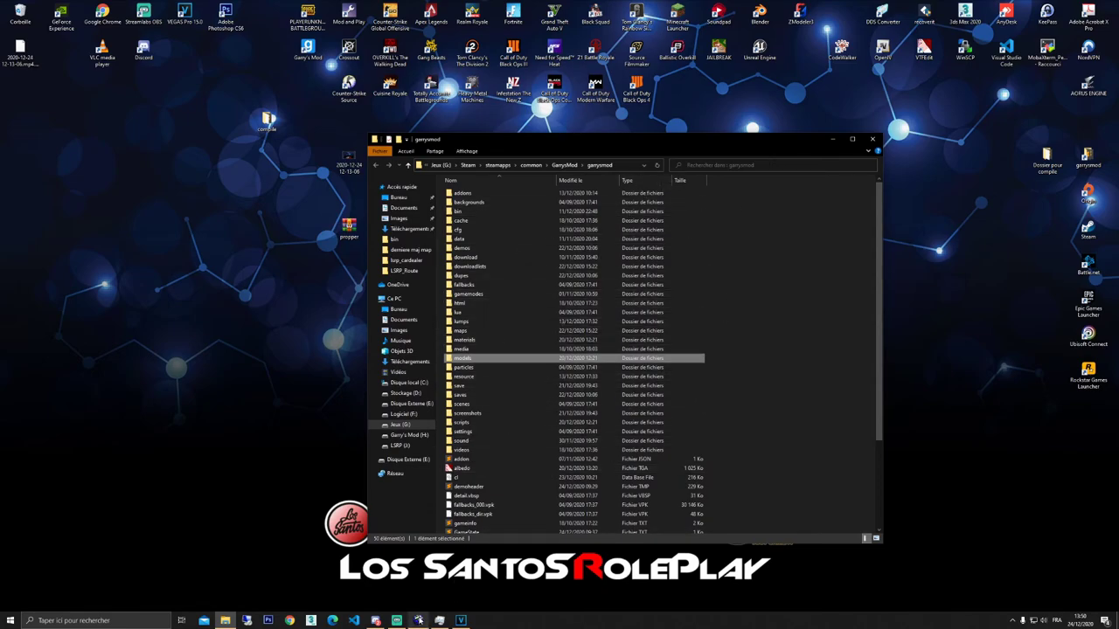
Switch to Hammer and place a prop_static entity on the side wall of the brush staircase.
click(418, 619)
scroll(265, 201, up, 2)
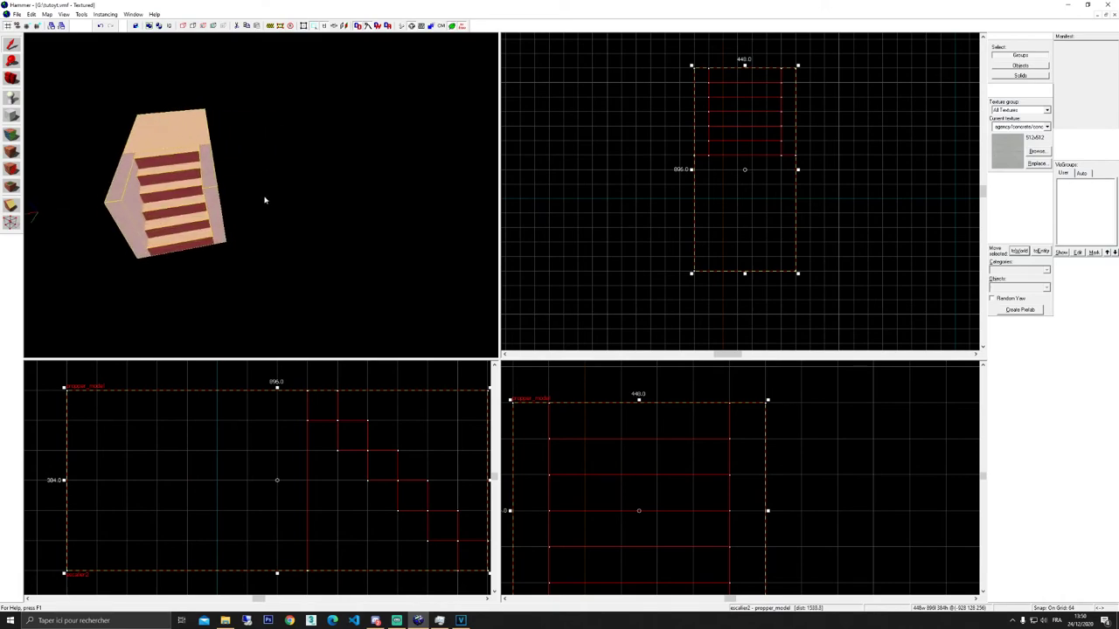
scroll(264, 201, up, 3)
click(11, 98)
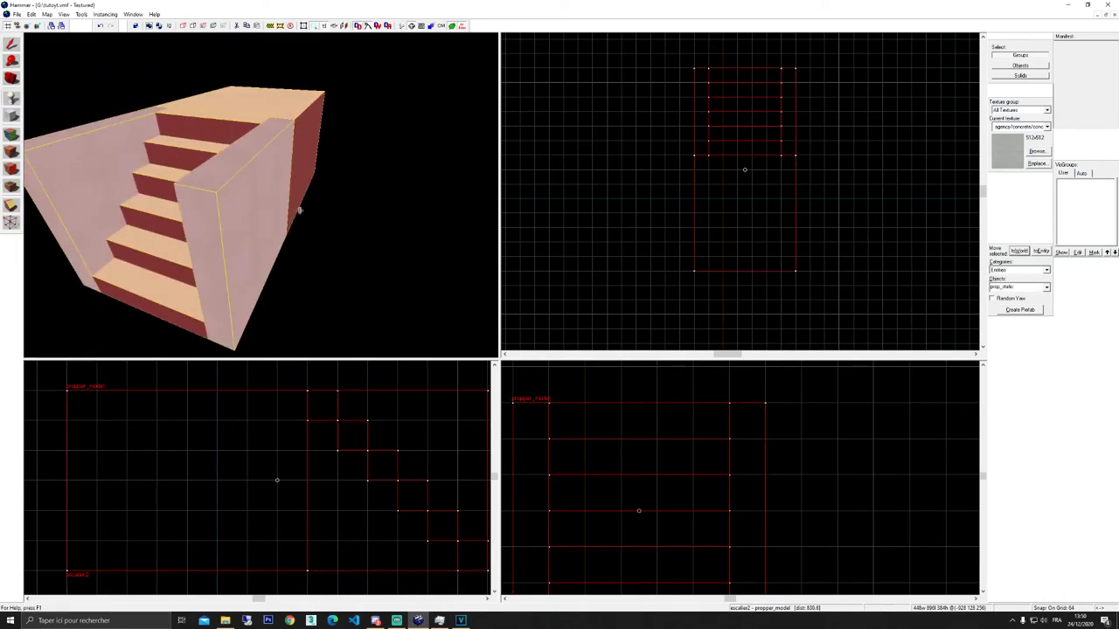
click(287, 220)
click(11, 43)
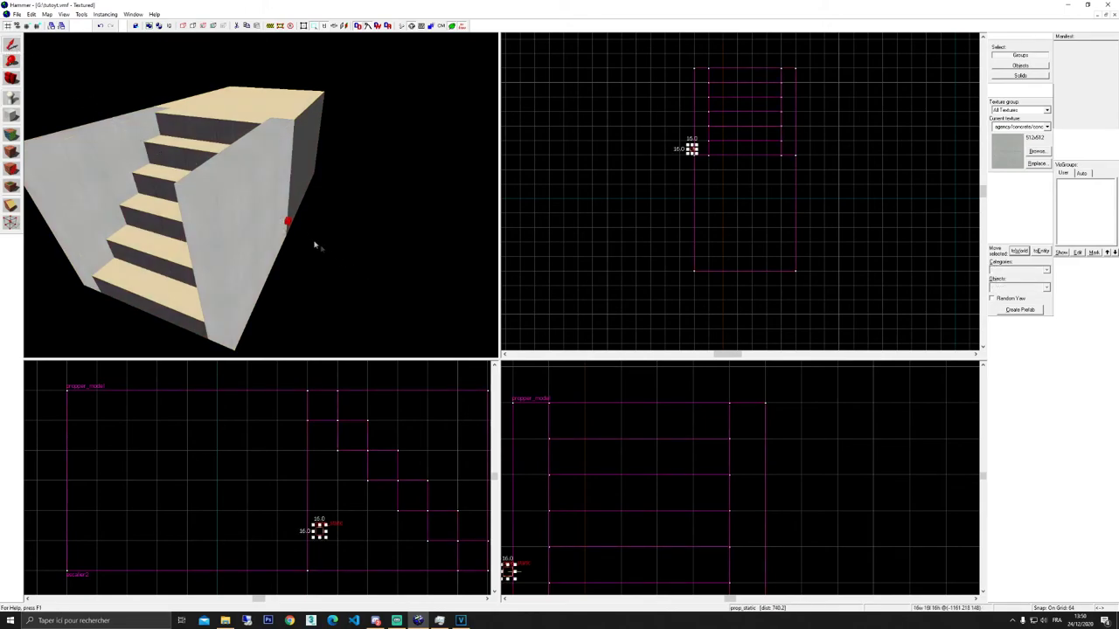
Set the prop_static's World Model to the compiled escalier2.mdl from the props folder and close its properties.
double_click(287, 221)
double_click(489, 251)
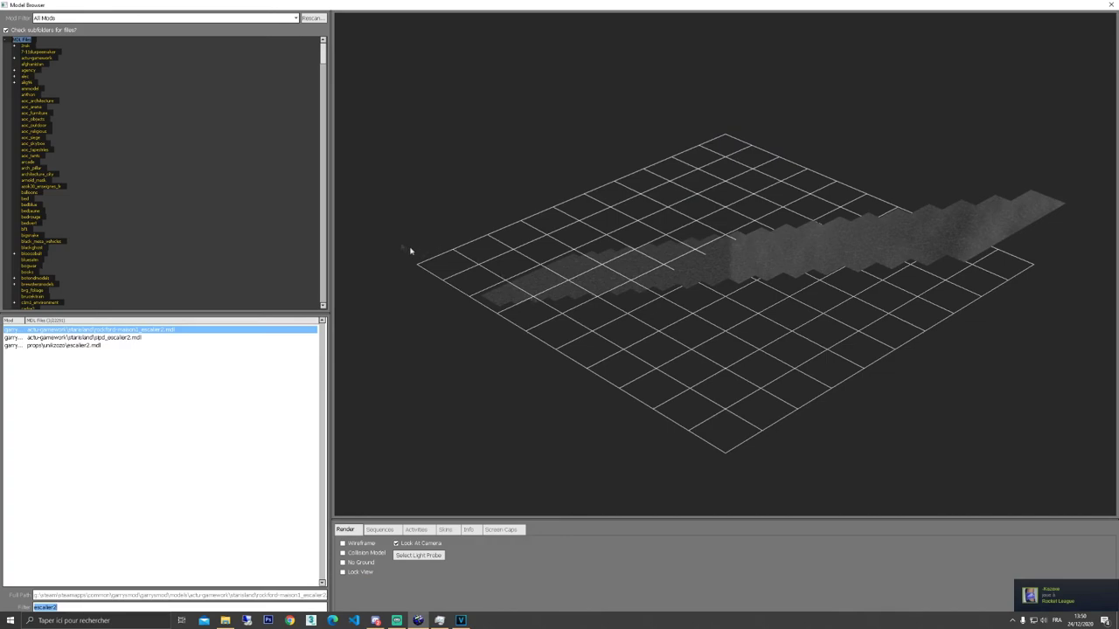
click(75, 346)
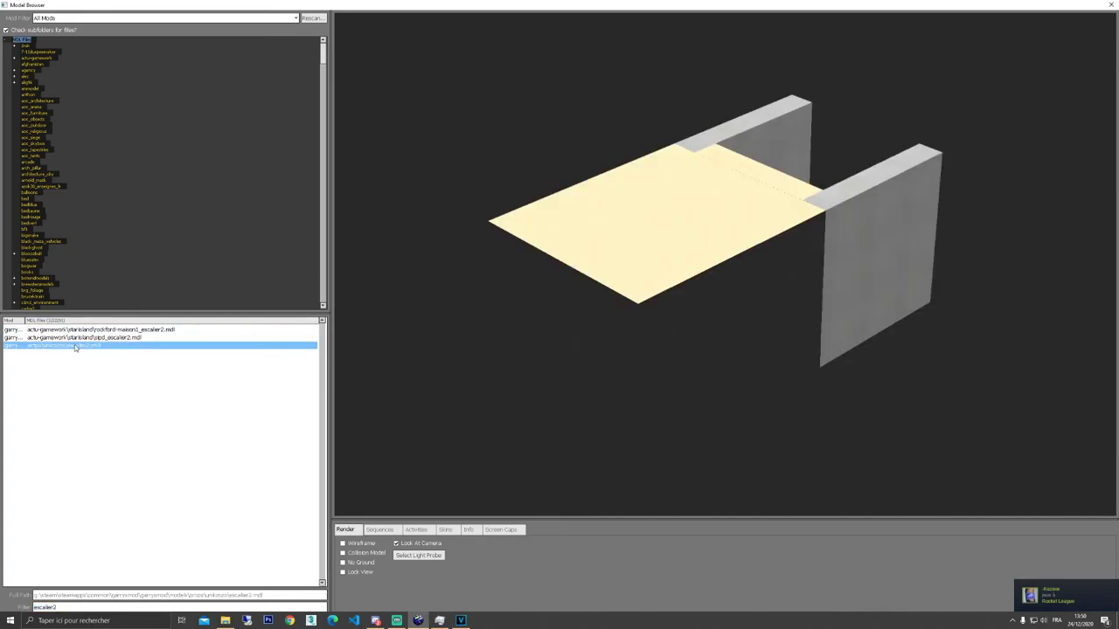
double_click(75, 346)
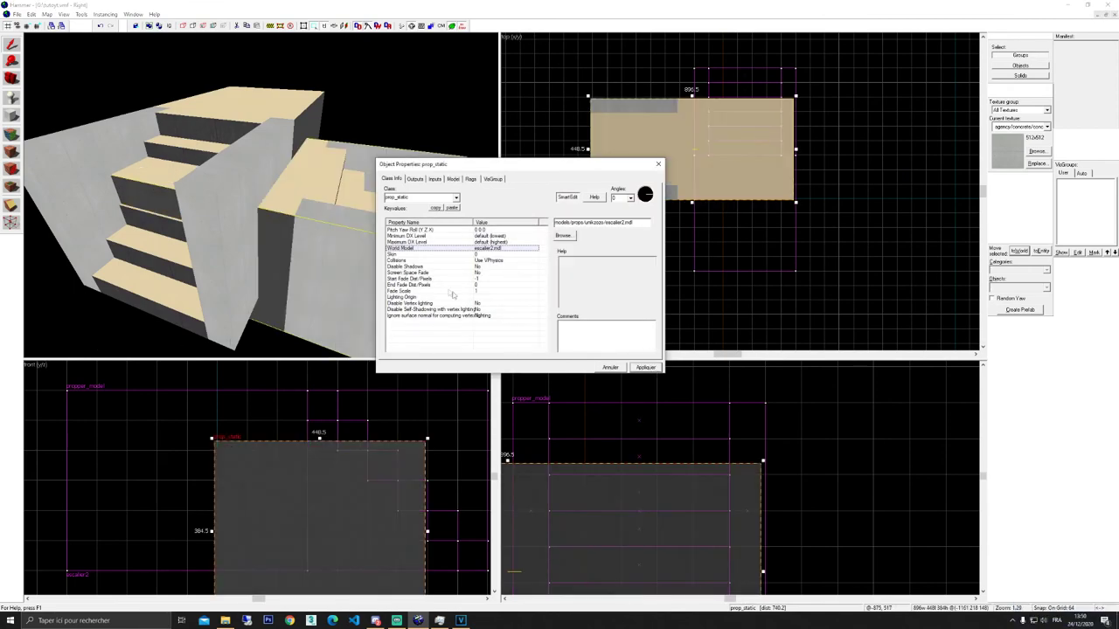
click(658, 163)
Rotate the staircase prop a quarter turn clockwise about the Z axis with Transform.
right_click(660, 166)
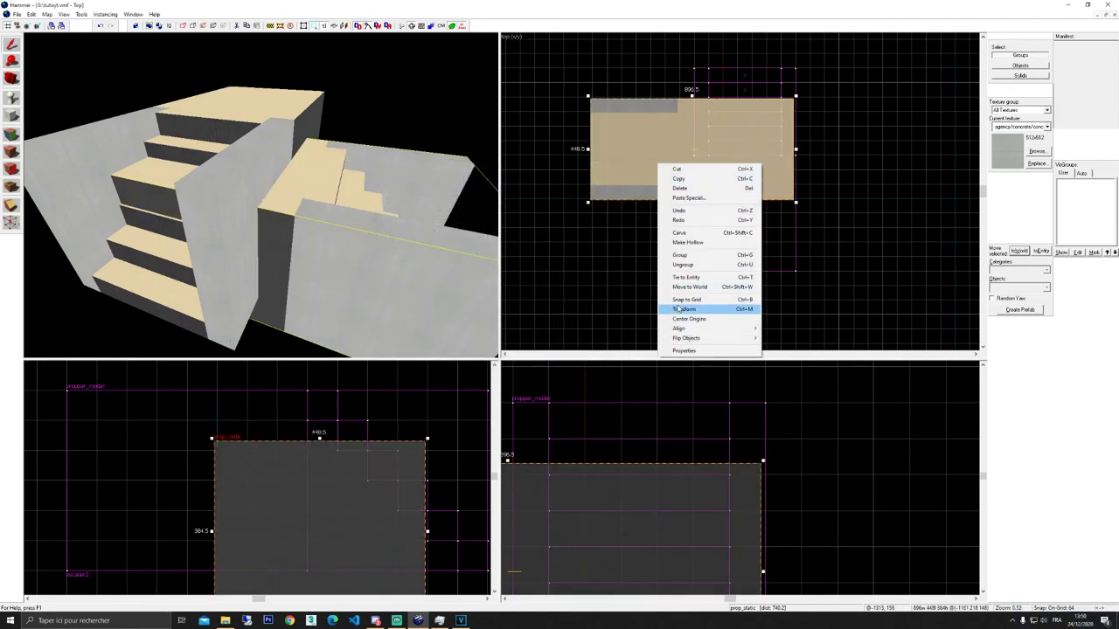
click(678, 308)
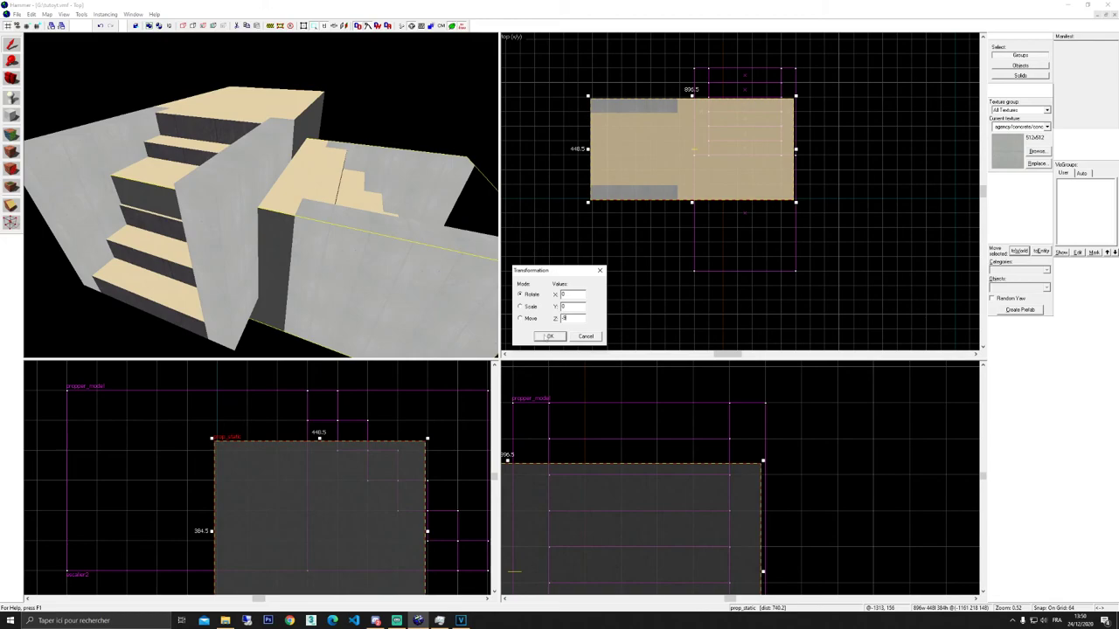
click(549, 336)
Move the staircase prop beside the brush staircase, level it with the original, and clear the selection to compare them.
drag(699, 181, 637, 203)
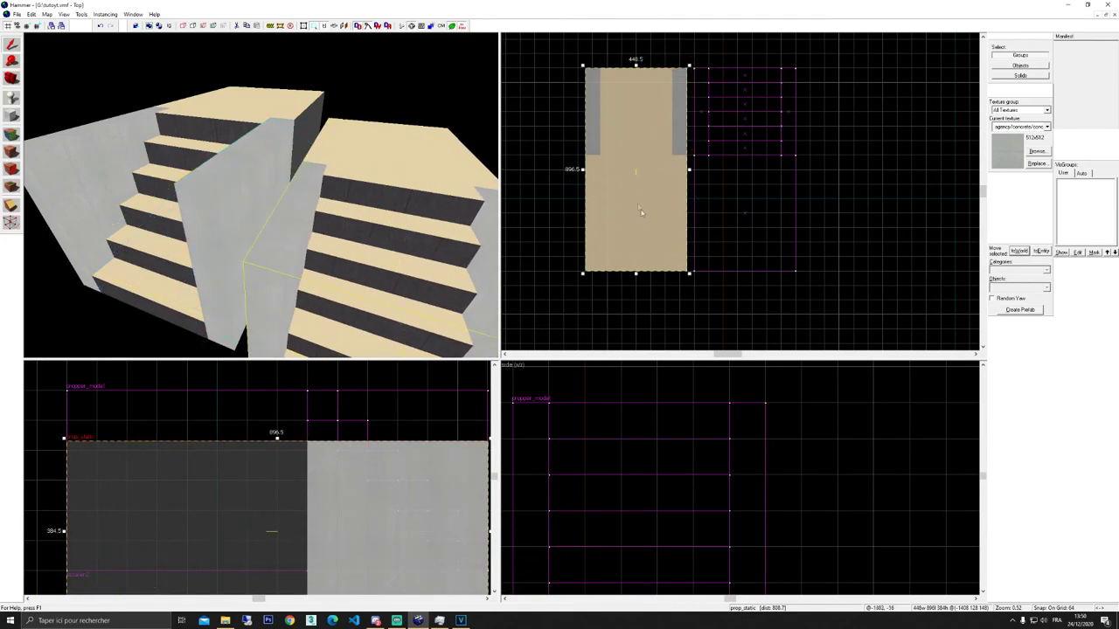
scroll(666, 537, down, 3)
drag(647, 532, 629, 507)
drag(395, 236, 307, 197)
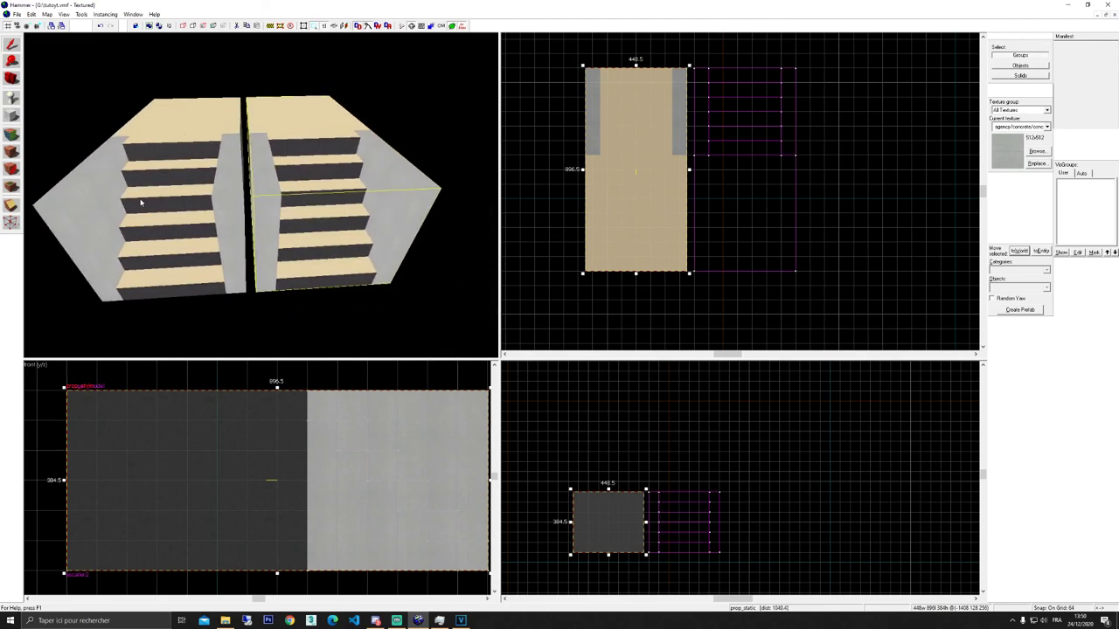
click(141, 197)
click(252, 303)
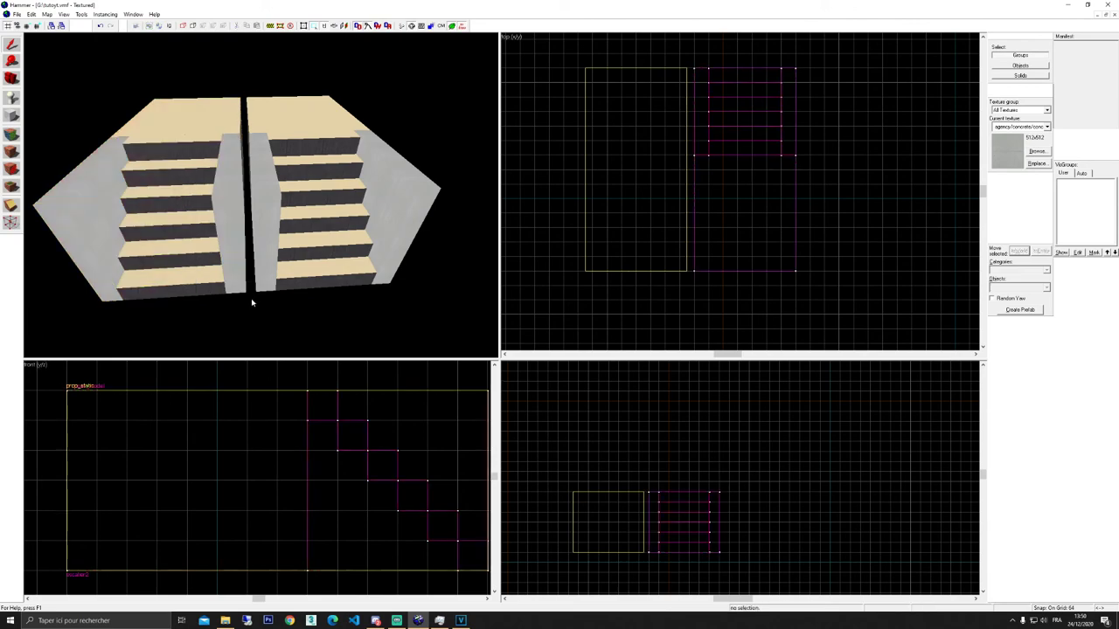